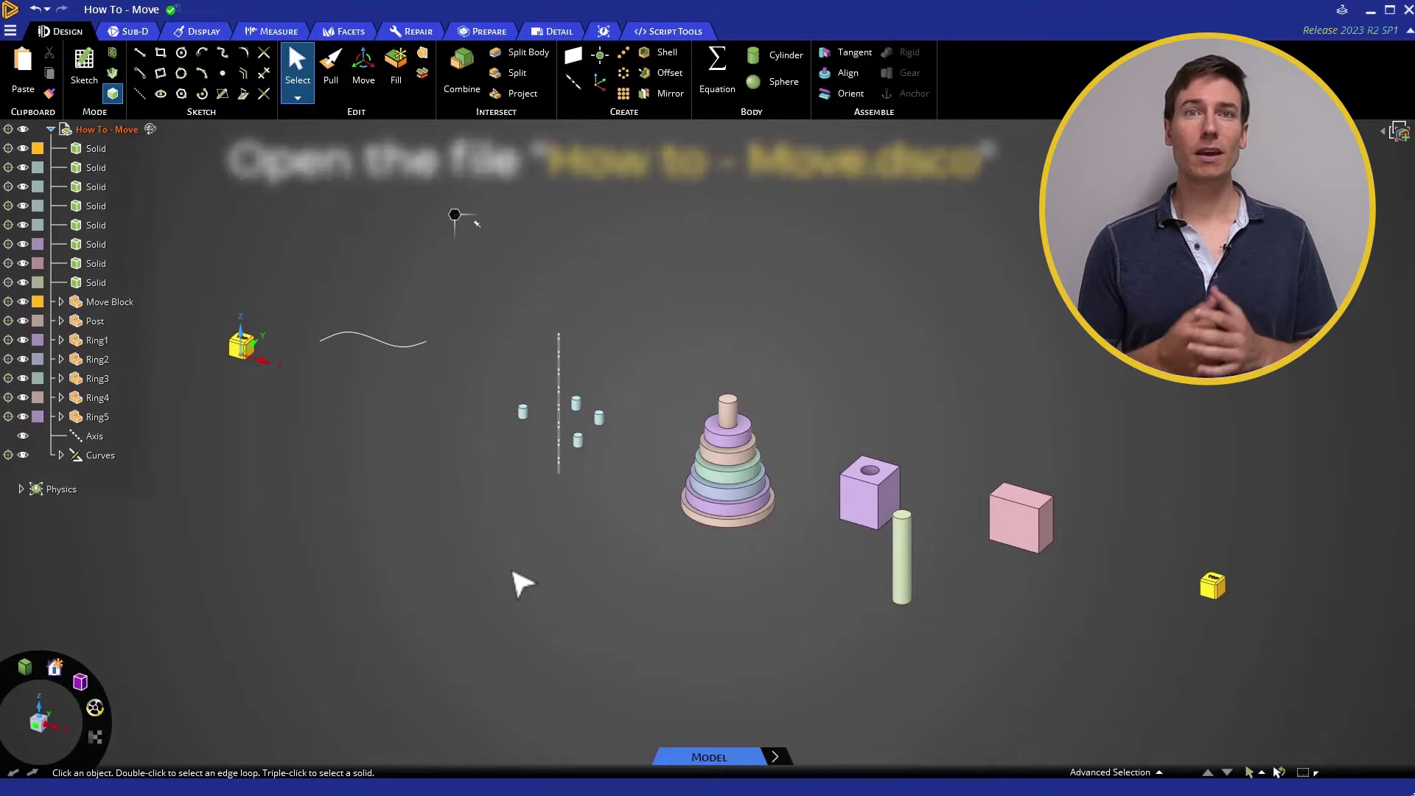
Step: Activate the Move tool and pan the view so the objects slide left
left_click(359, 78)
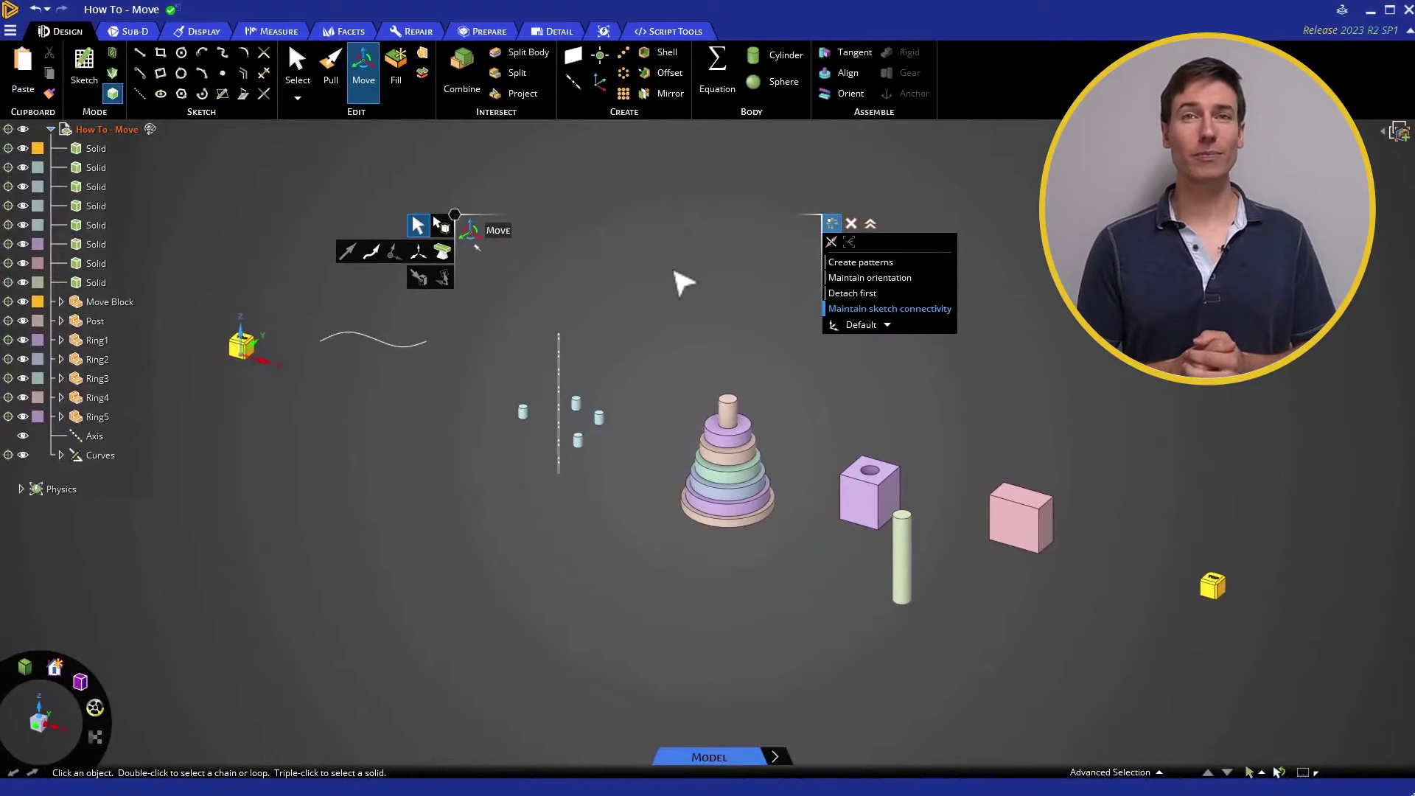
middle_click_drag(1090, 496, 508, 346, "shift")
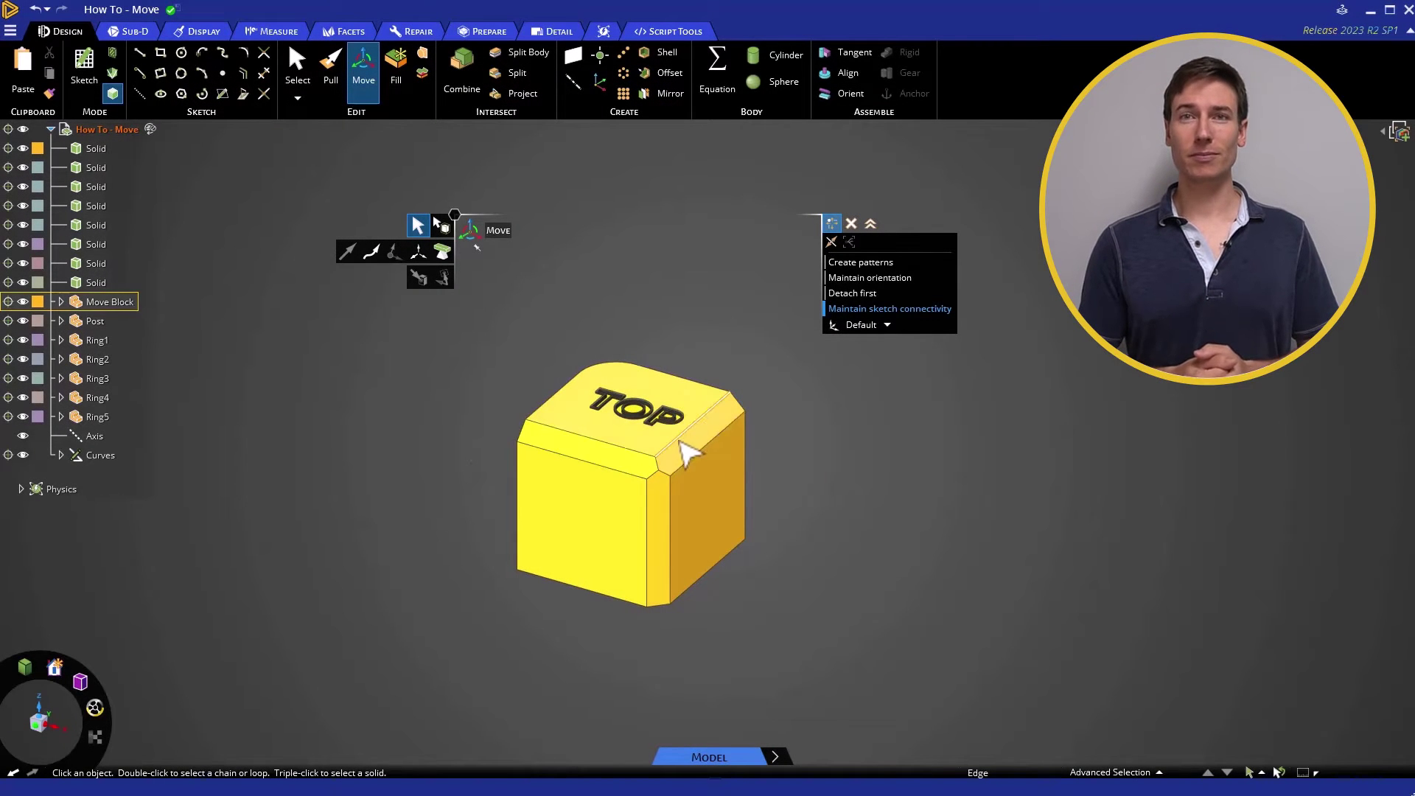
left_click(682, 447)
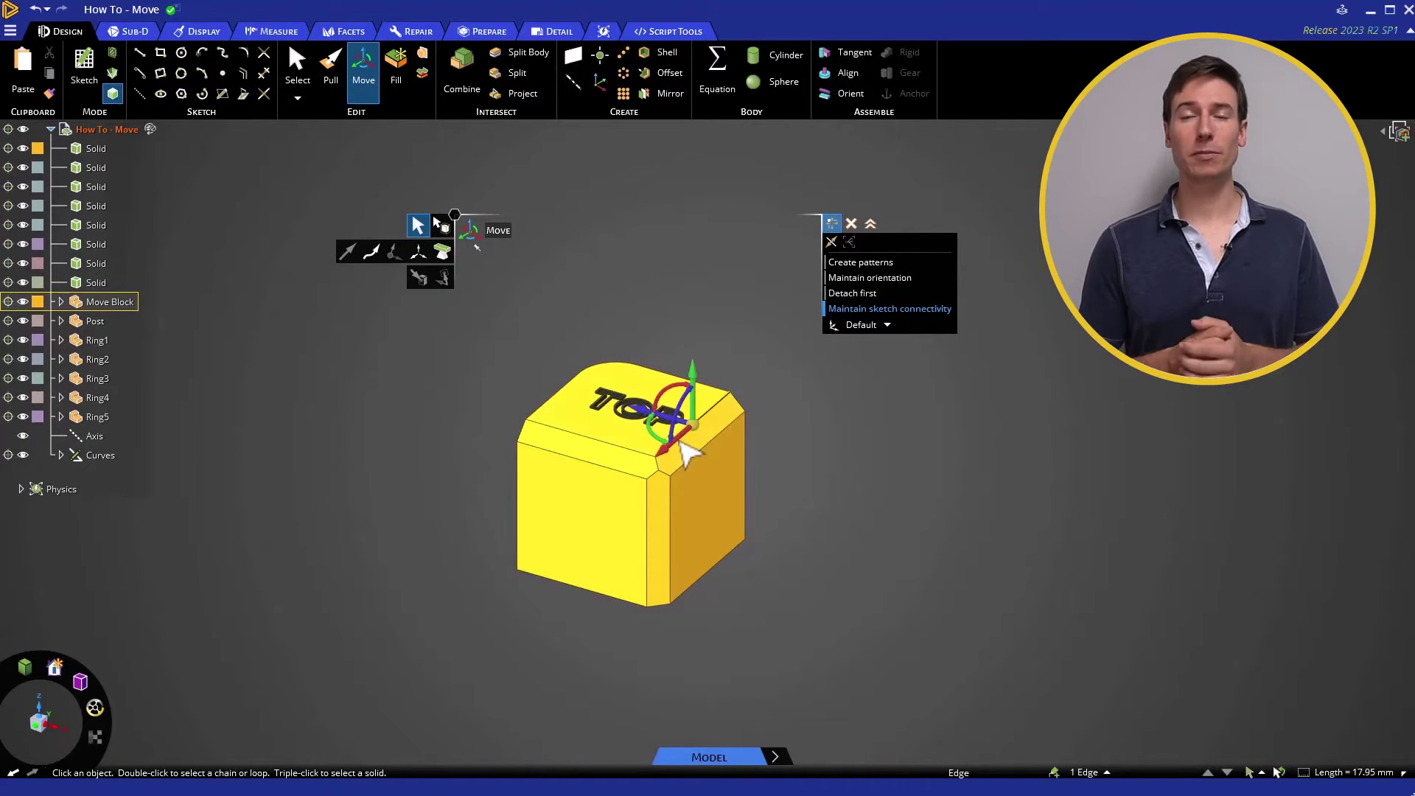
left_click(782, 473)
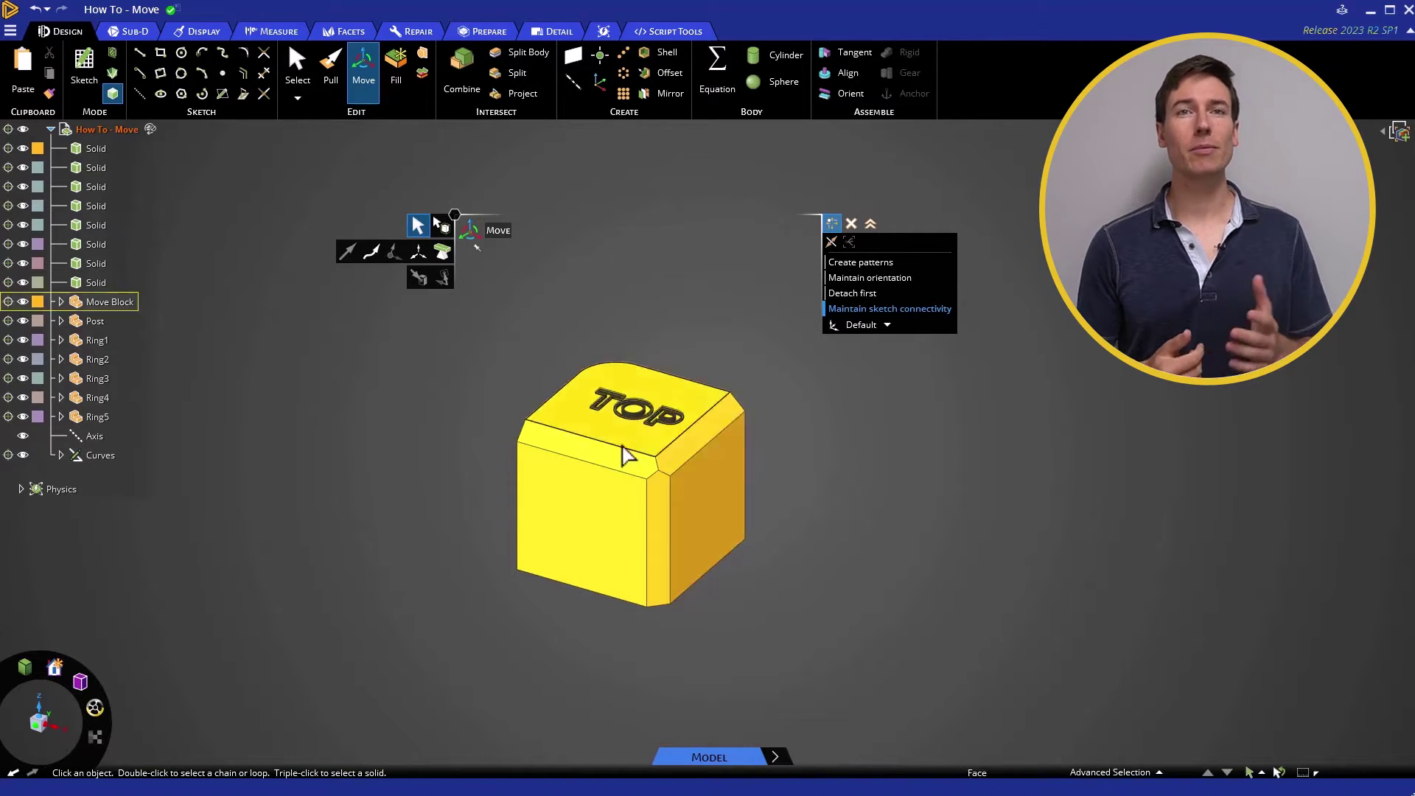
scroll(512, 446, "up", 5)
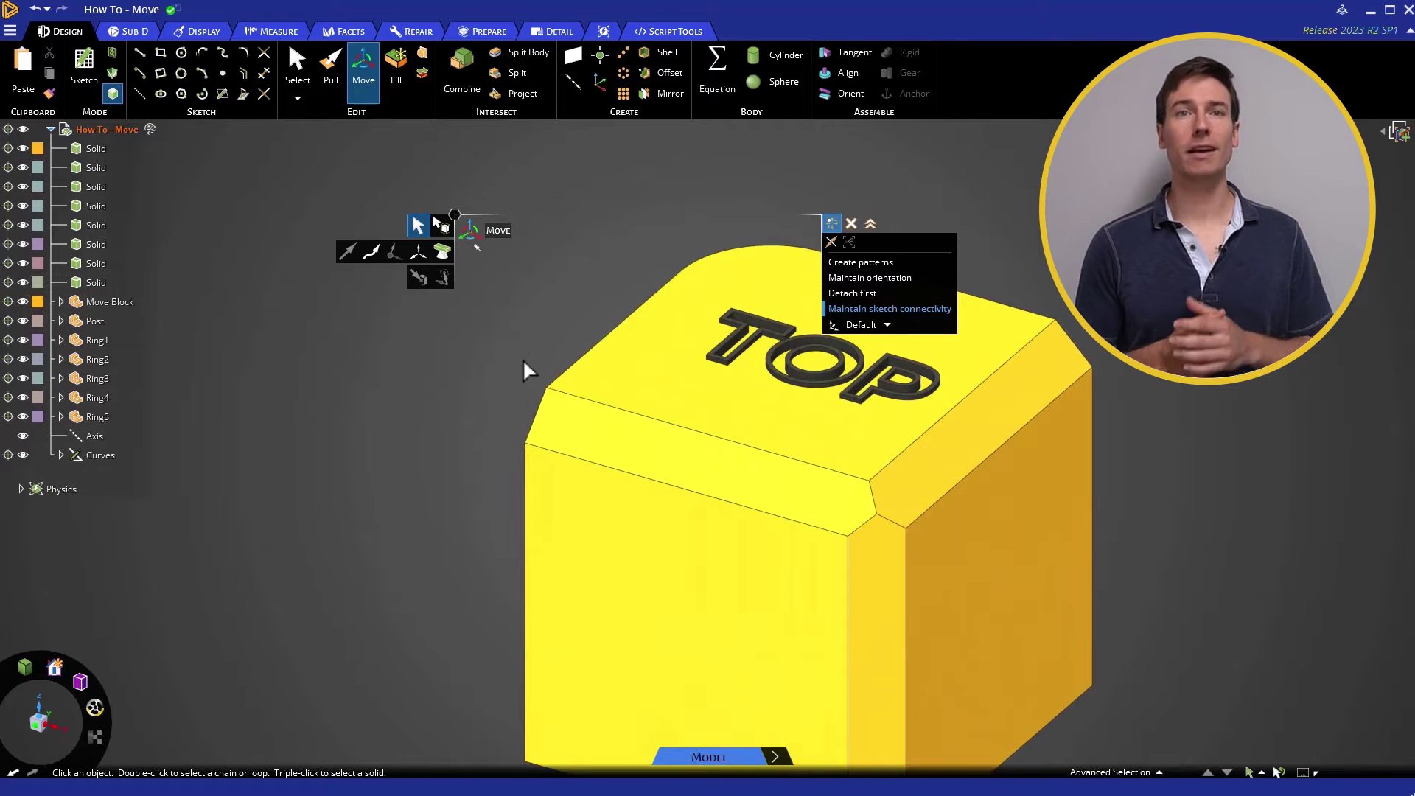
left_click(573, 419)
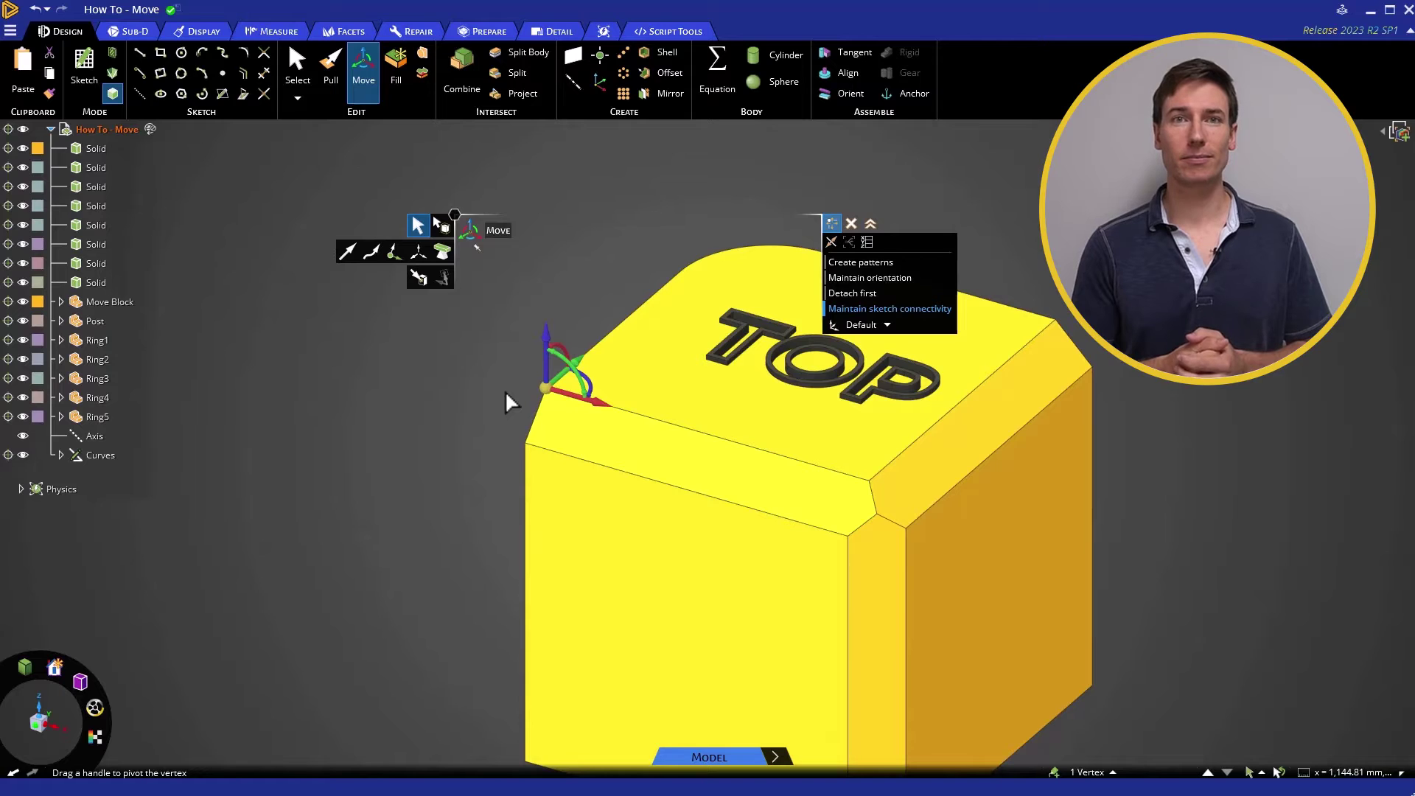
key("Escape")
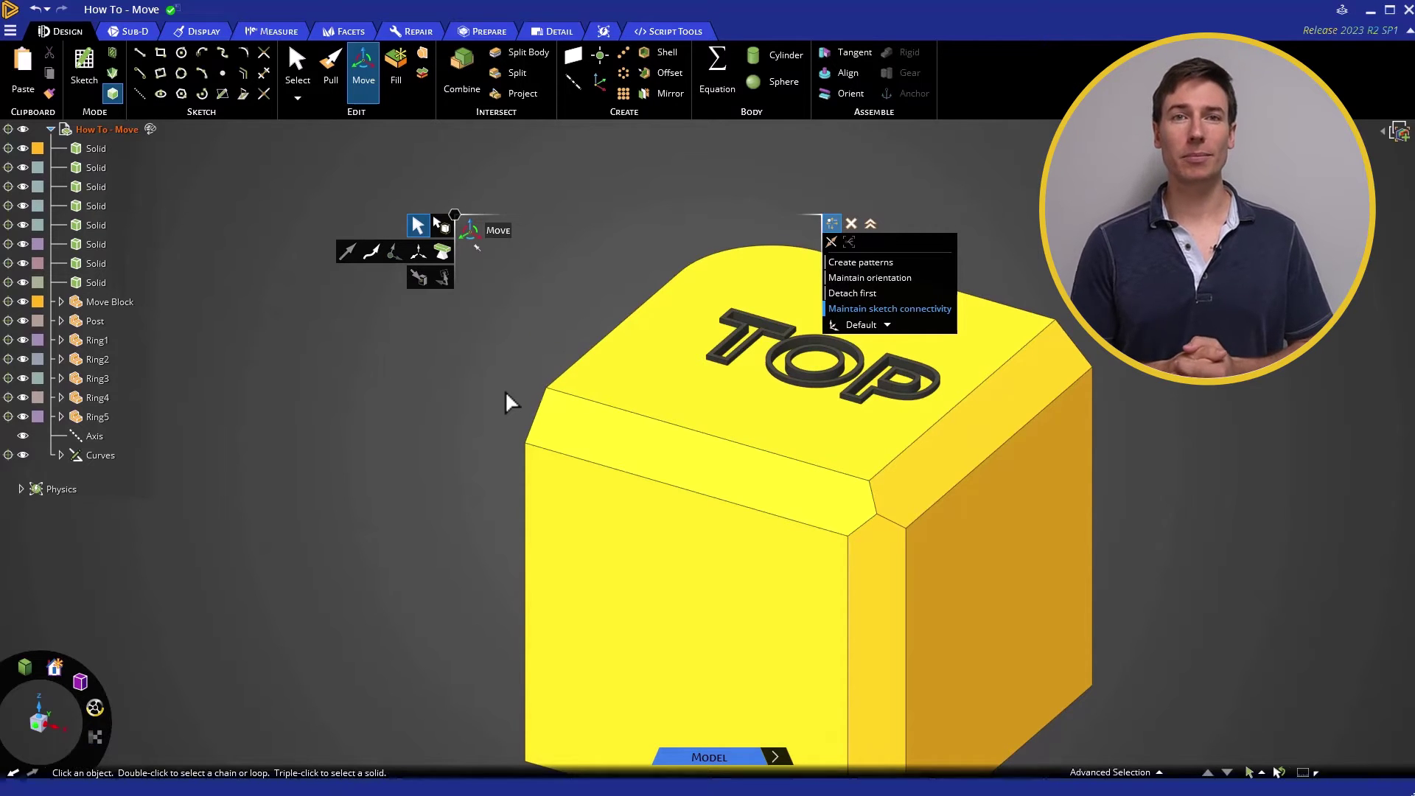
scroll(505, 394, "down", 3)
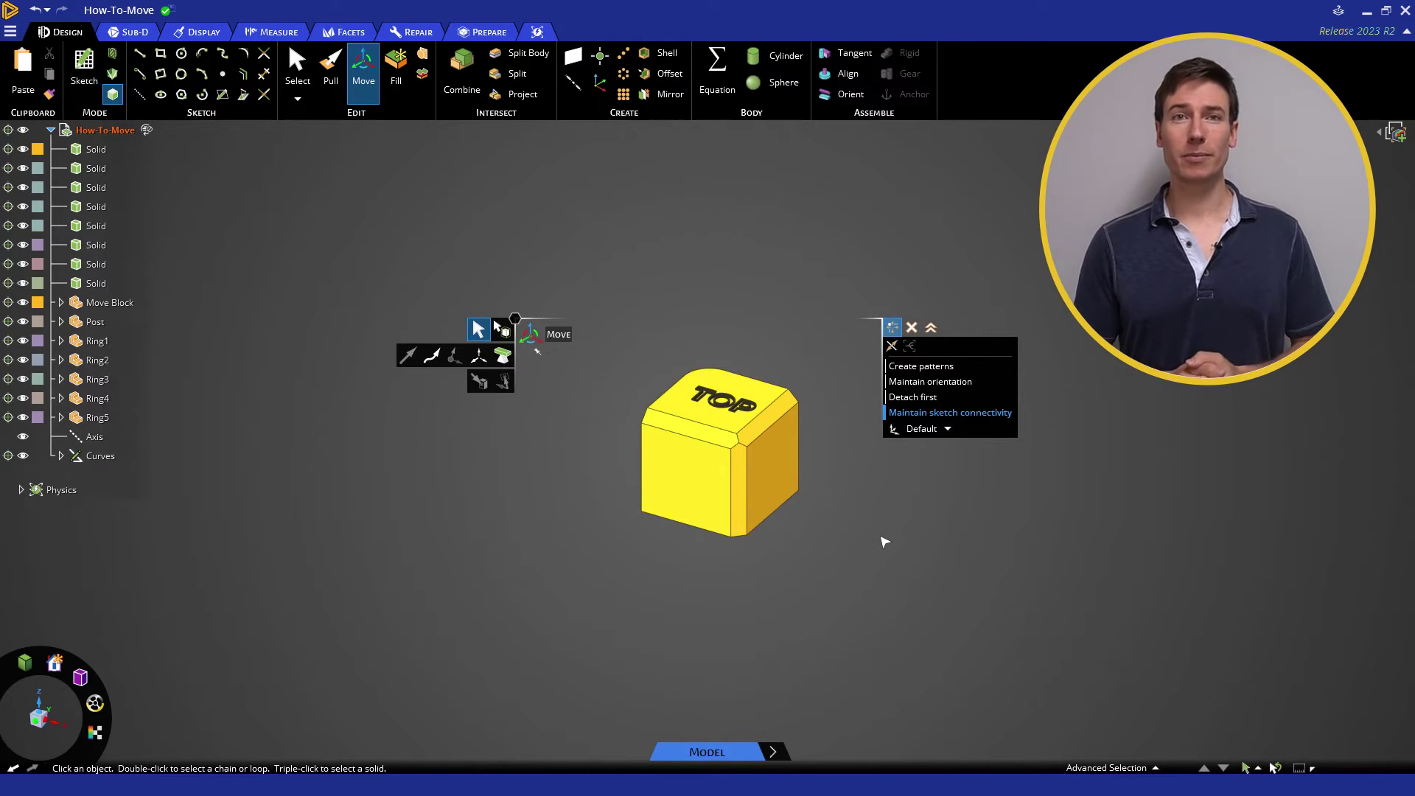
triple_click(696, 470)
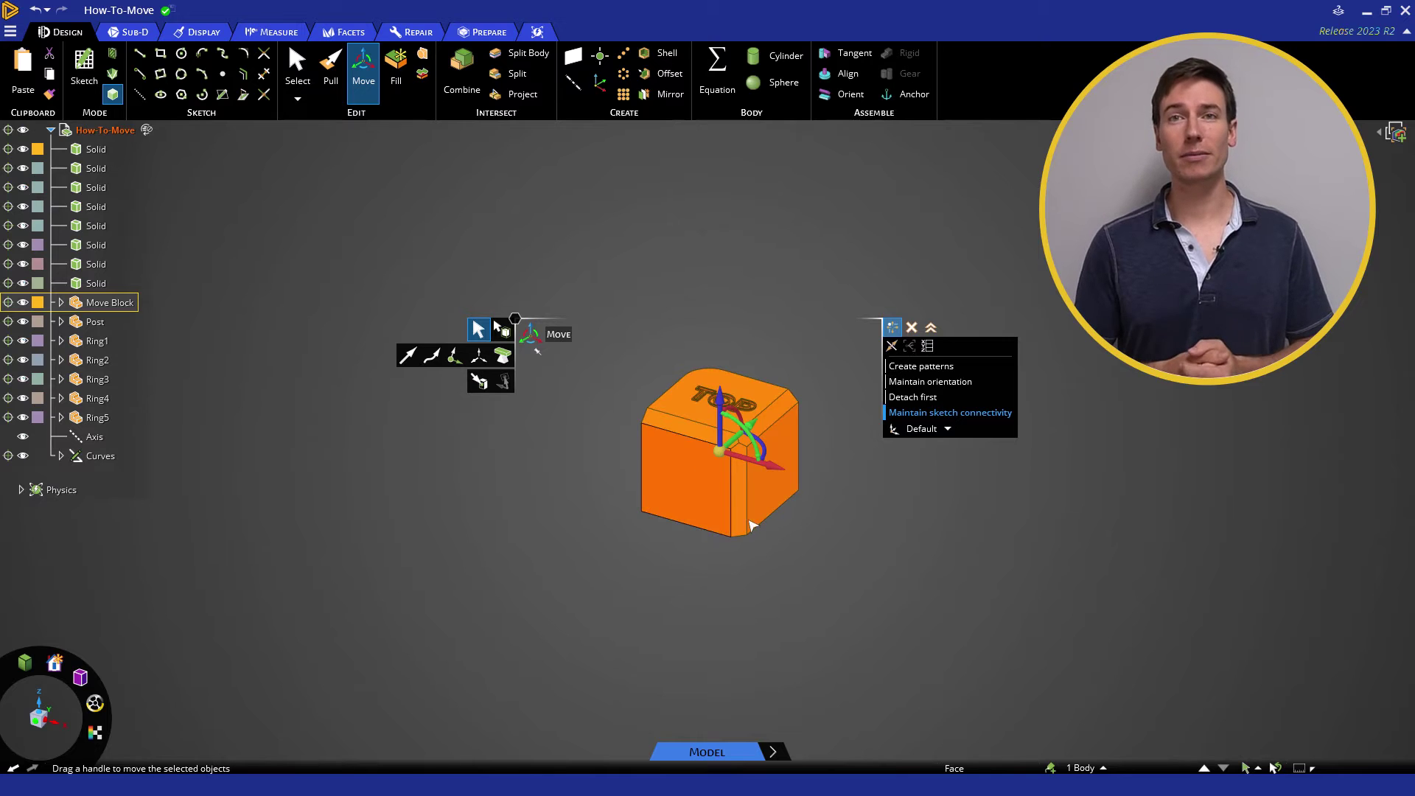
key("Escape")
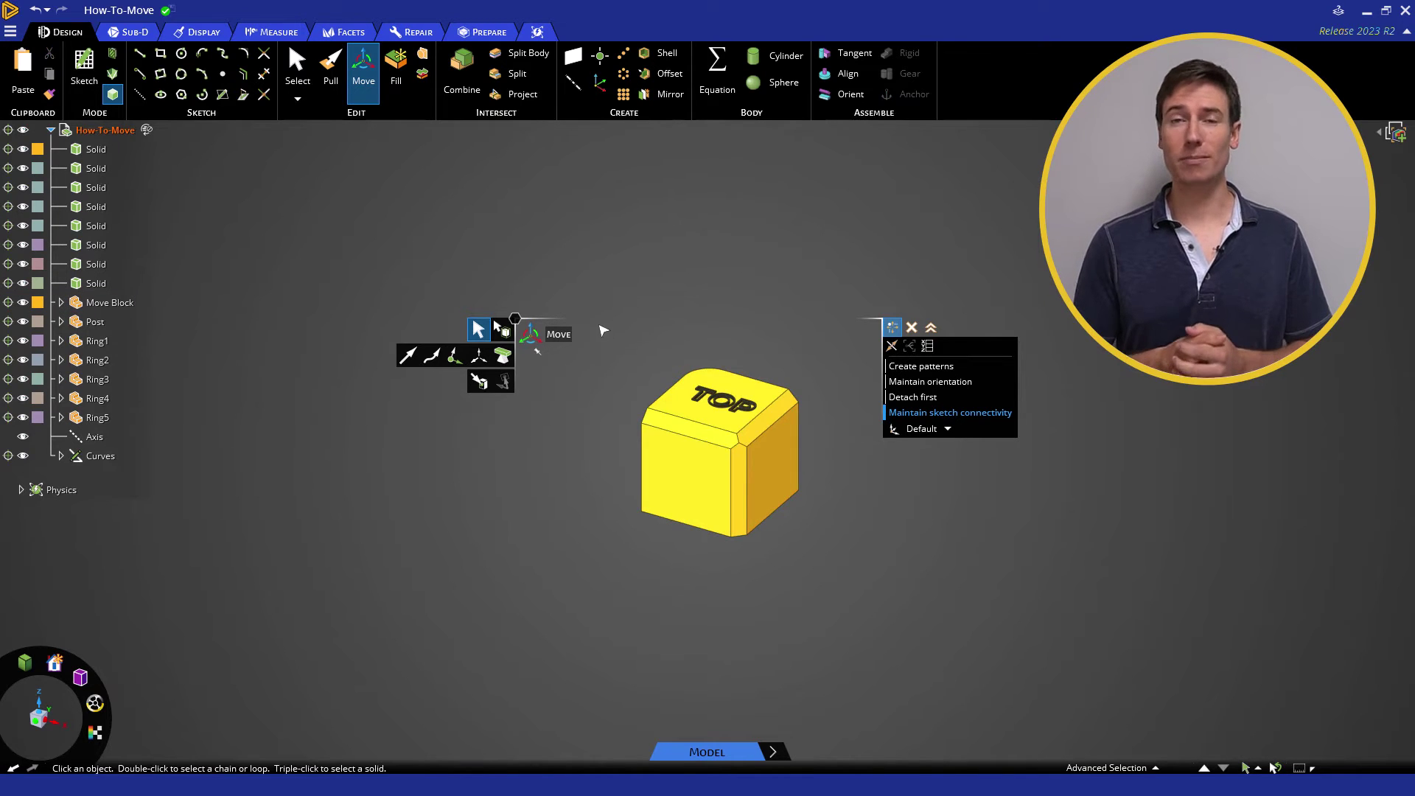
left_click_drag(603, 331, 876, 584)
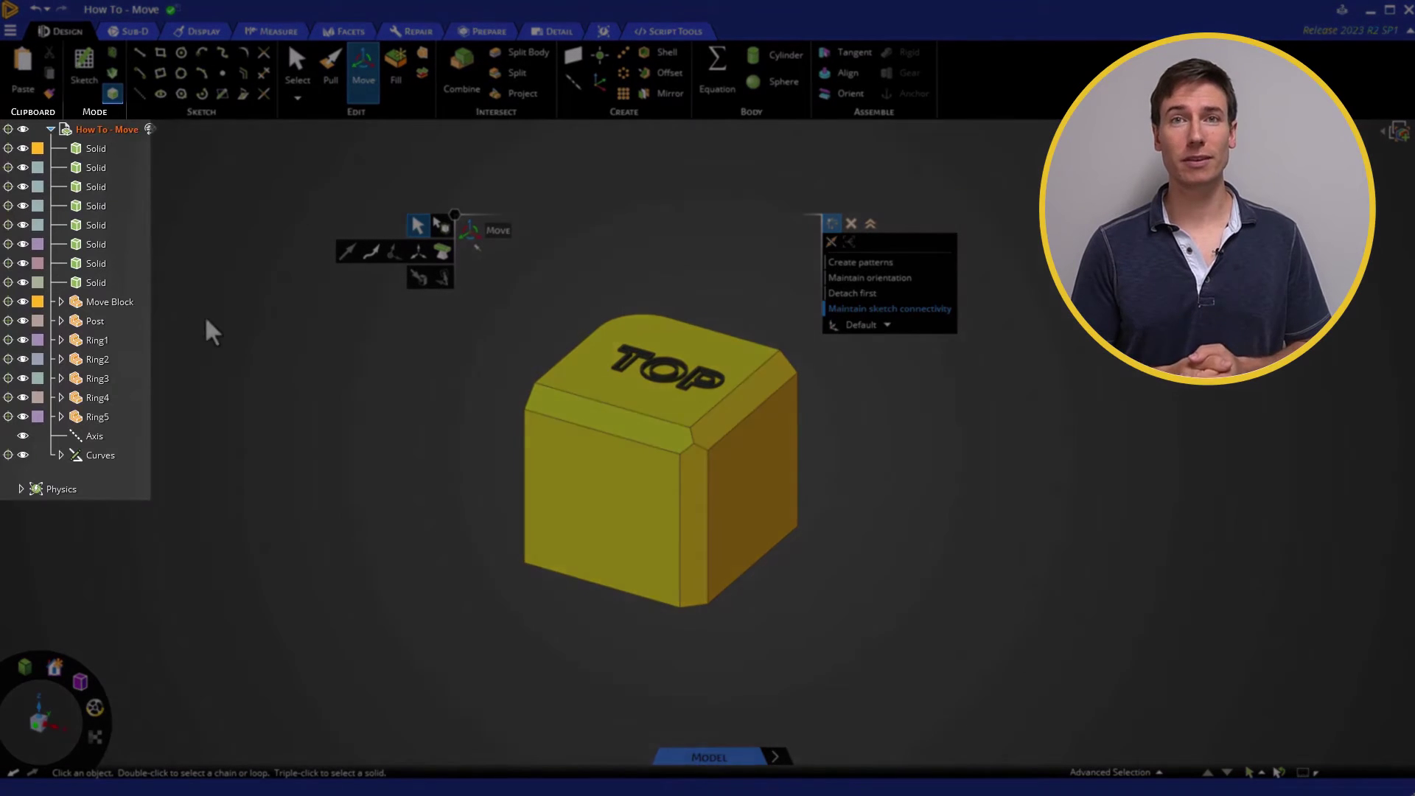
Step: Switch to Select Component and pick the Move Block cube as the component to move
left_click(127, 303)
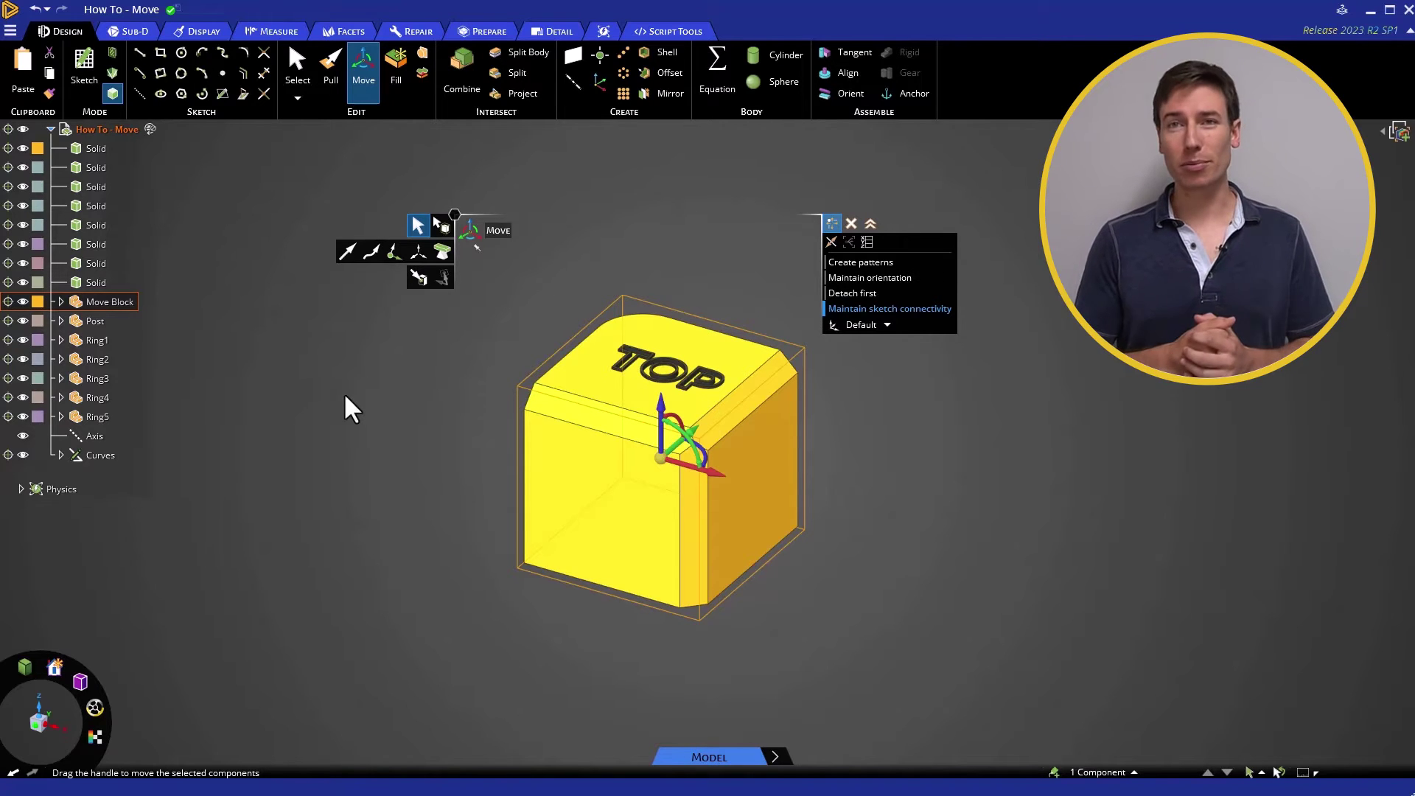
left_click(401, 433)
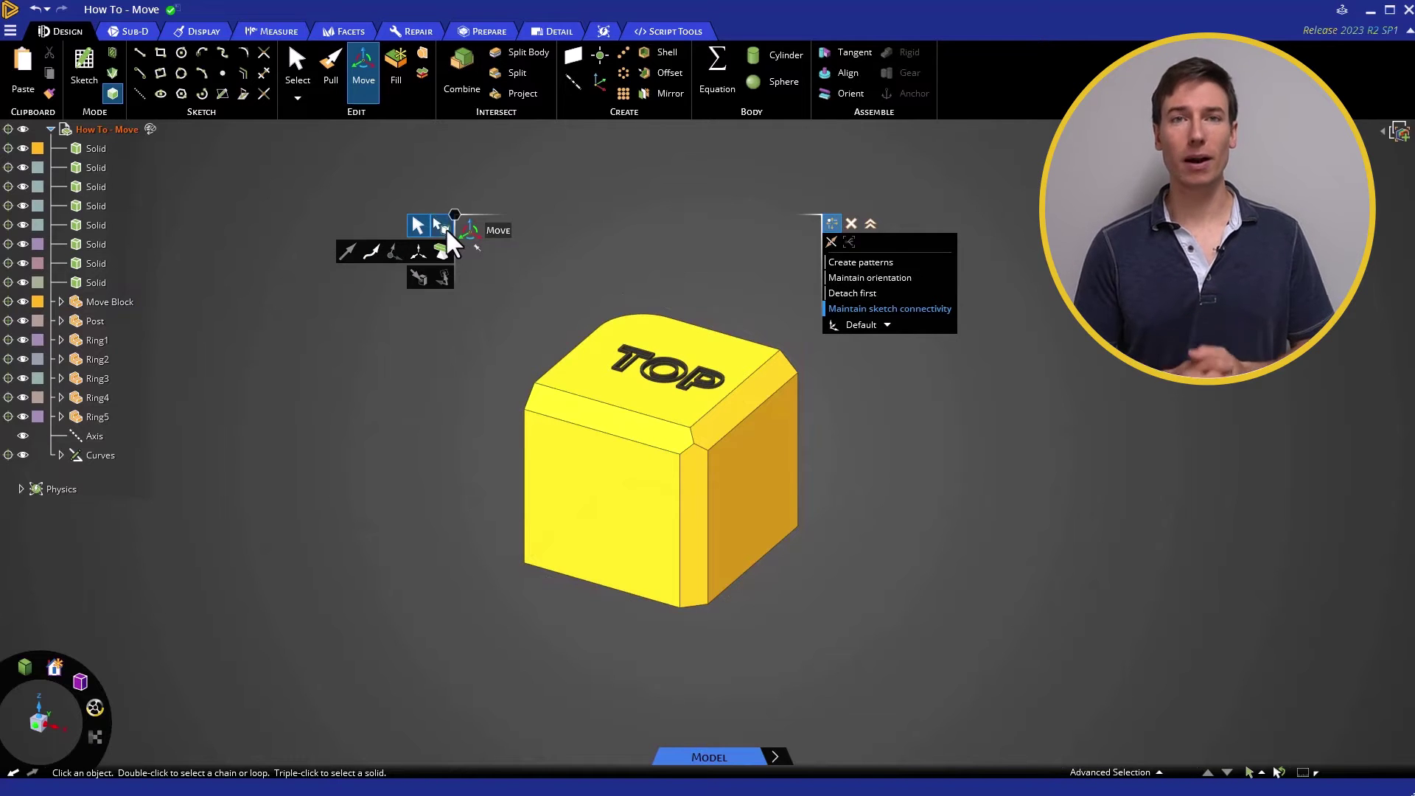
left_click(442, 226)
left_click(571, 434)
left_click(571, 433)
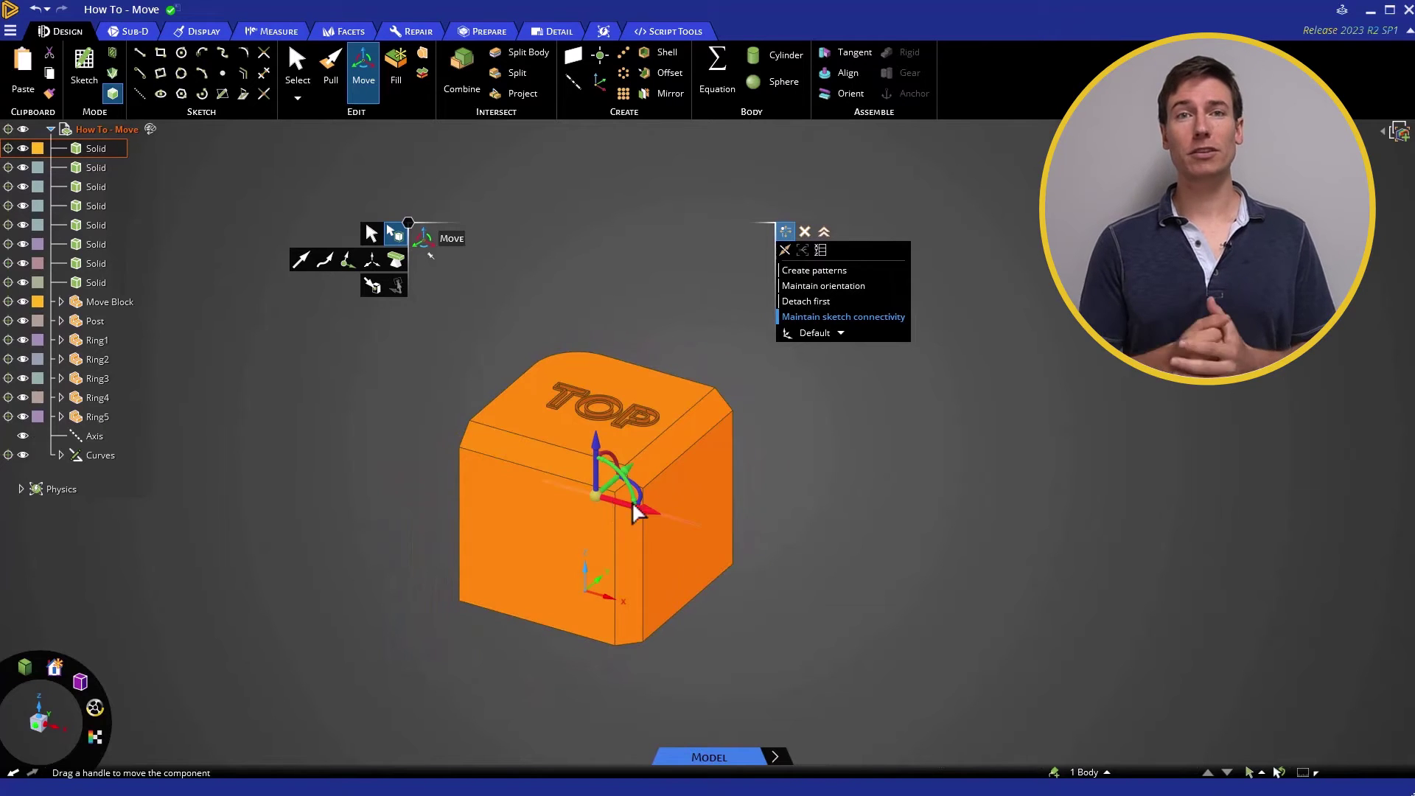
Step: Slide the cube along the red axis, then undo that move
left_click_drag(632, 507, 536, 515)
key("Escape")
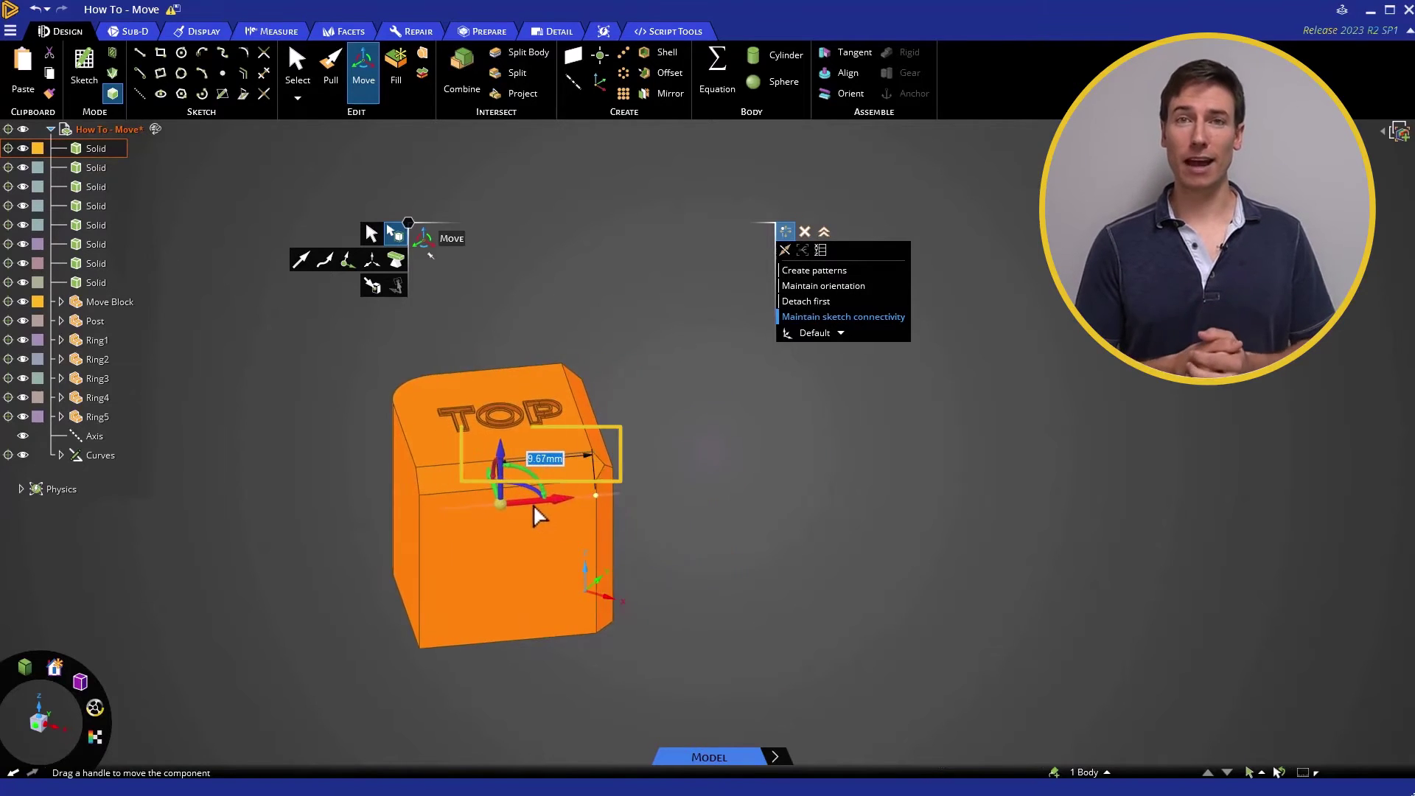
left_click(684, 515)
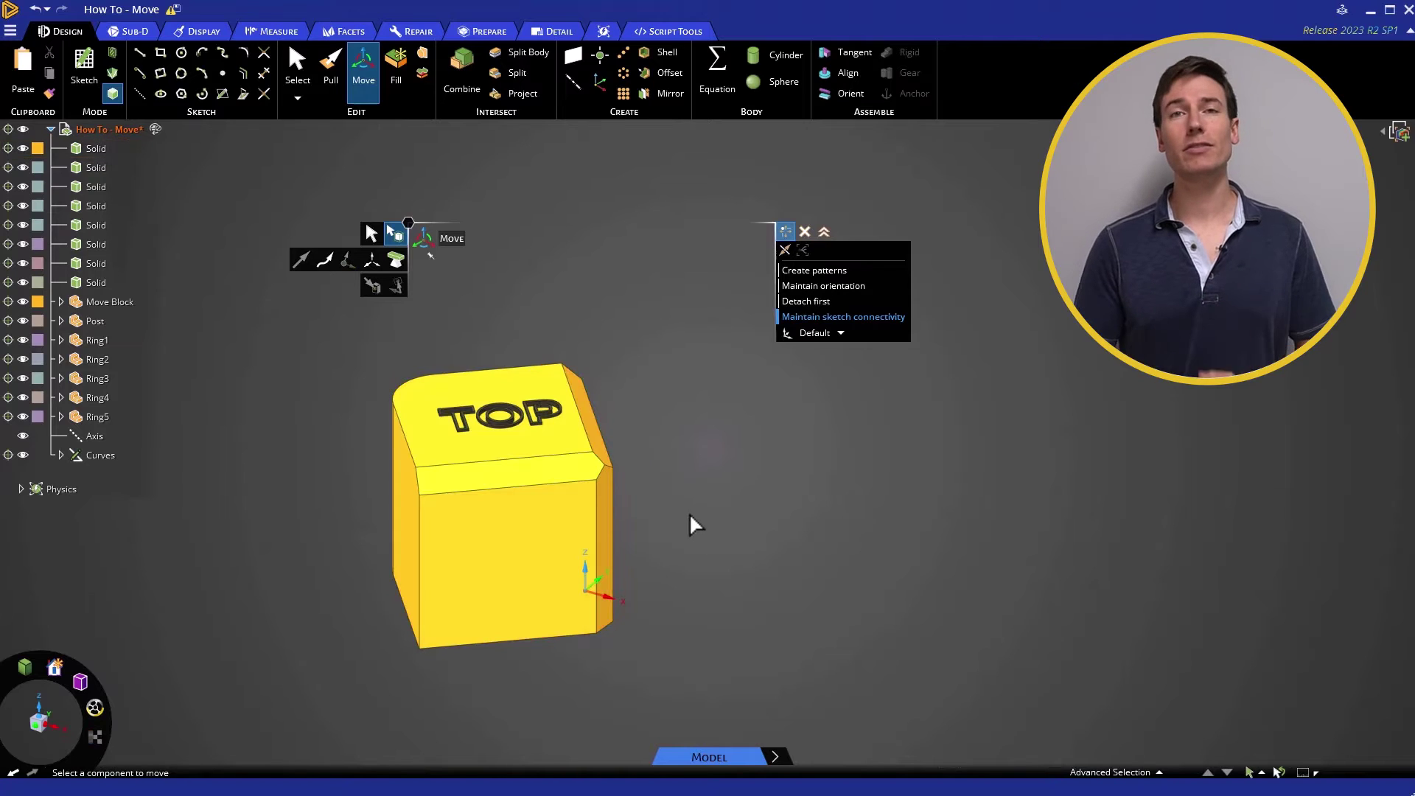
key("ctrl+z")
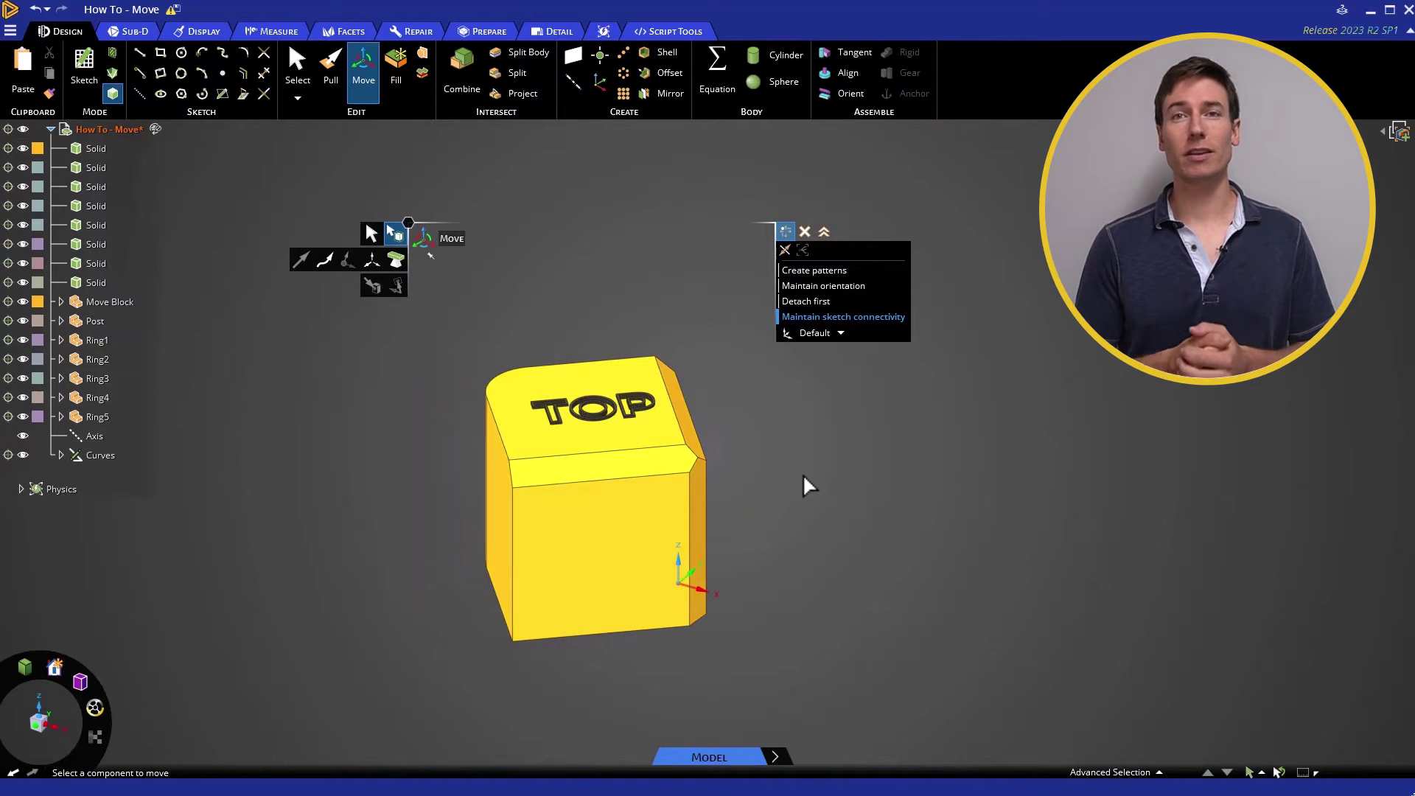
Step: Reselect the cube and anchor the move handle on its top-right chamfer edge
left_click(559, 480)
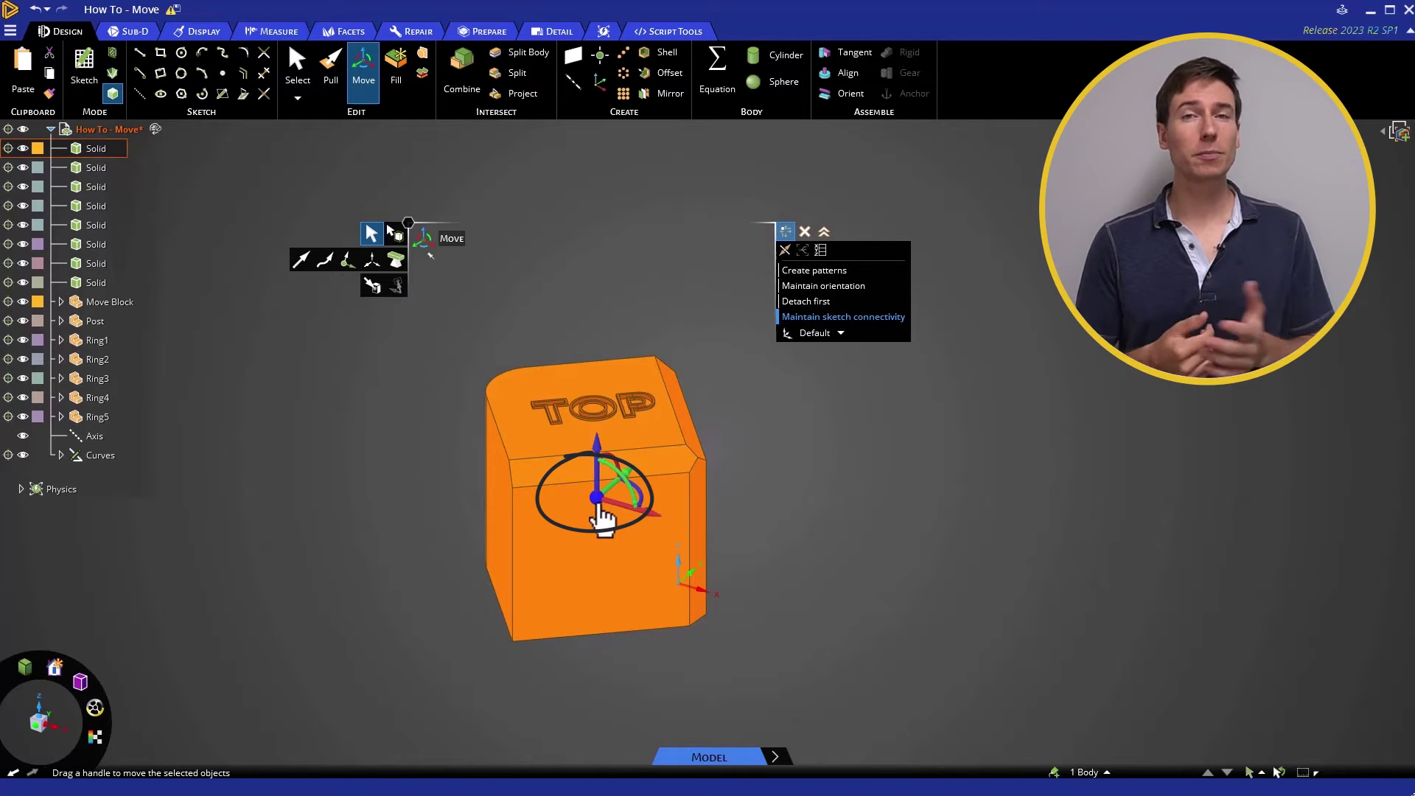
key("ctrl+z")
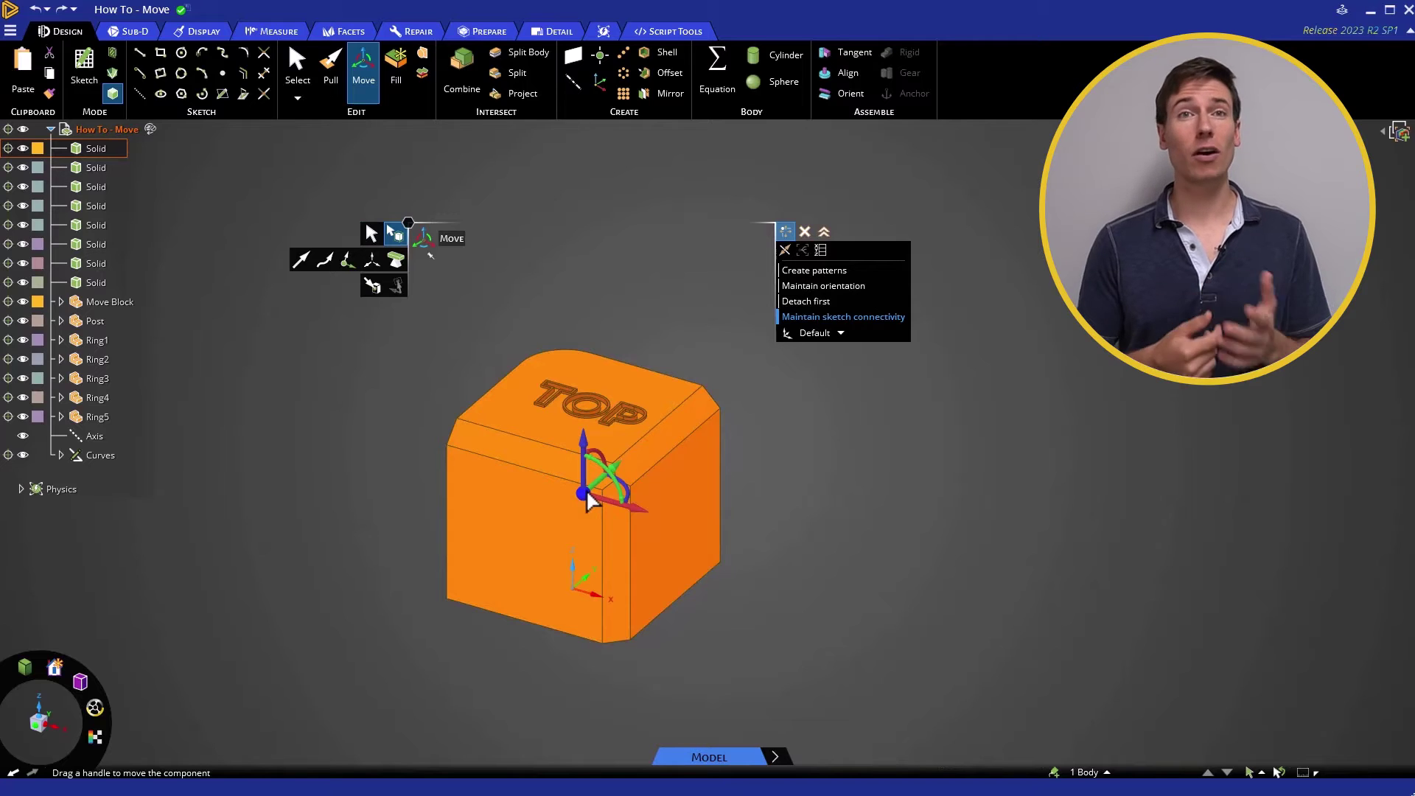
left_click_drag(583, 498, 675, 525)
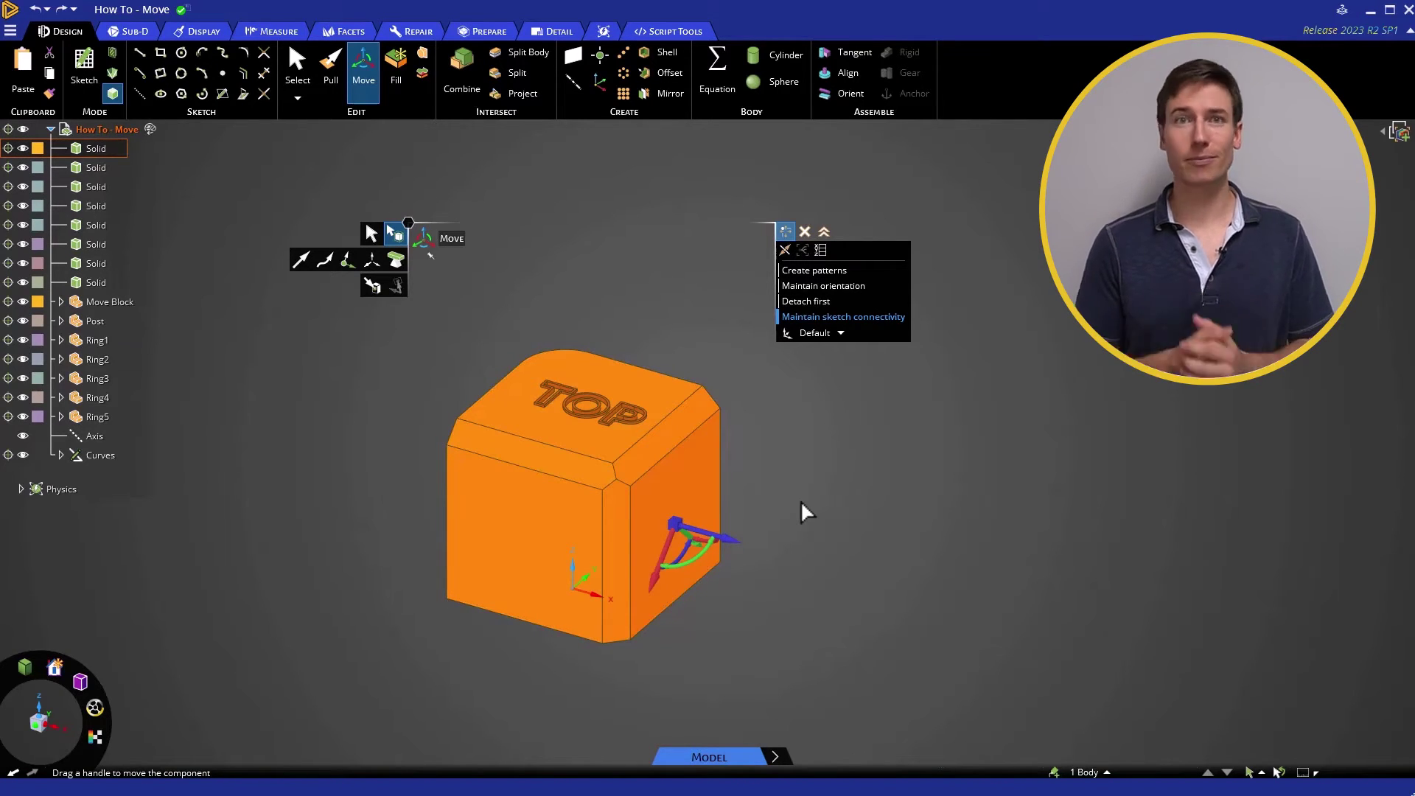
left_click_drag(675, 525, 642, 475)
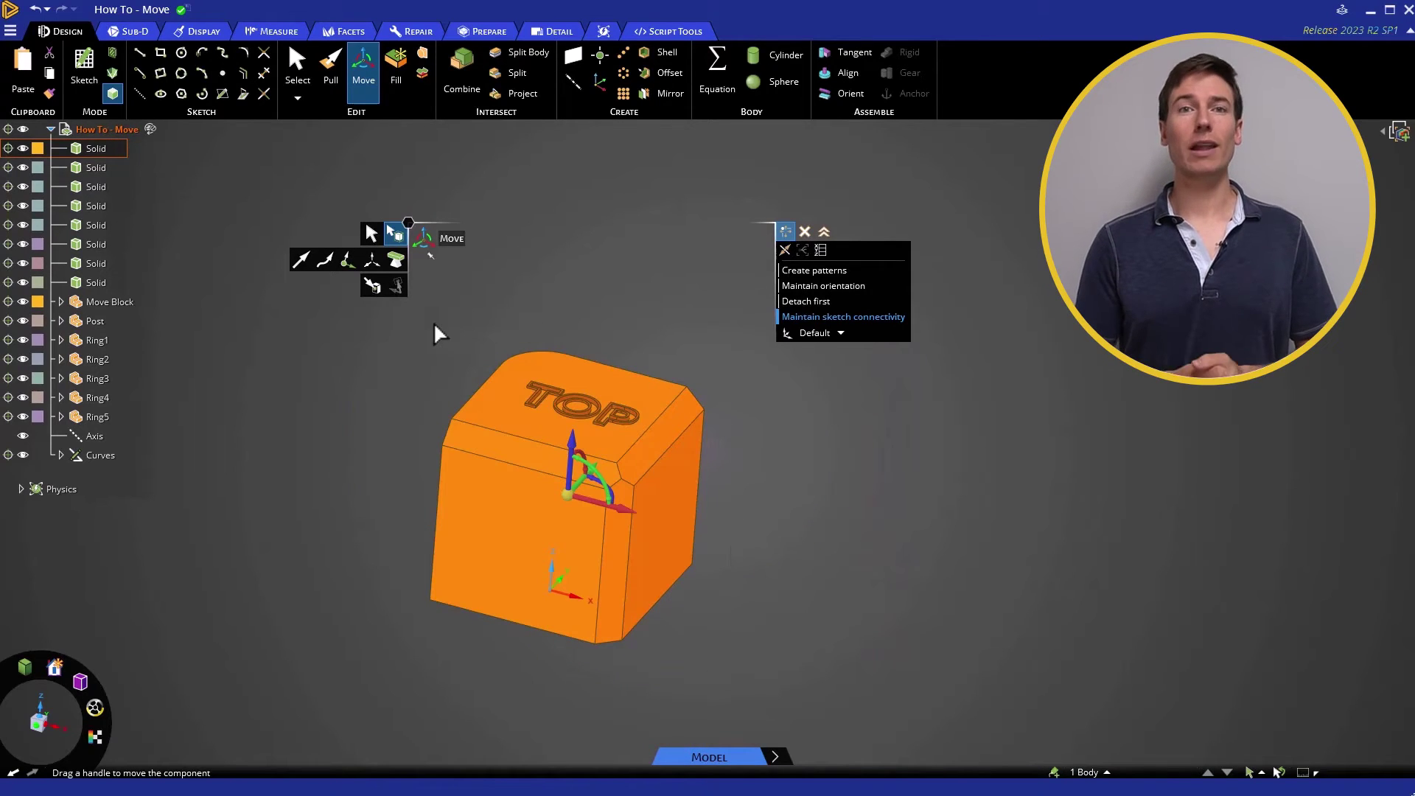
Step: Relocate the move handle onto the cube's chamfer face and select its normal axis
left_click(348, 261)
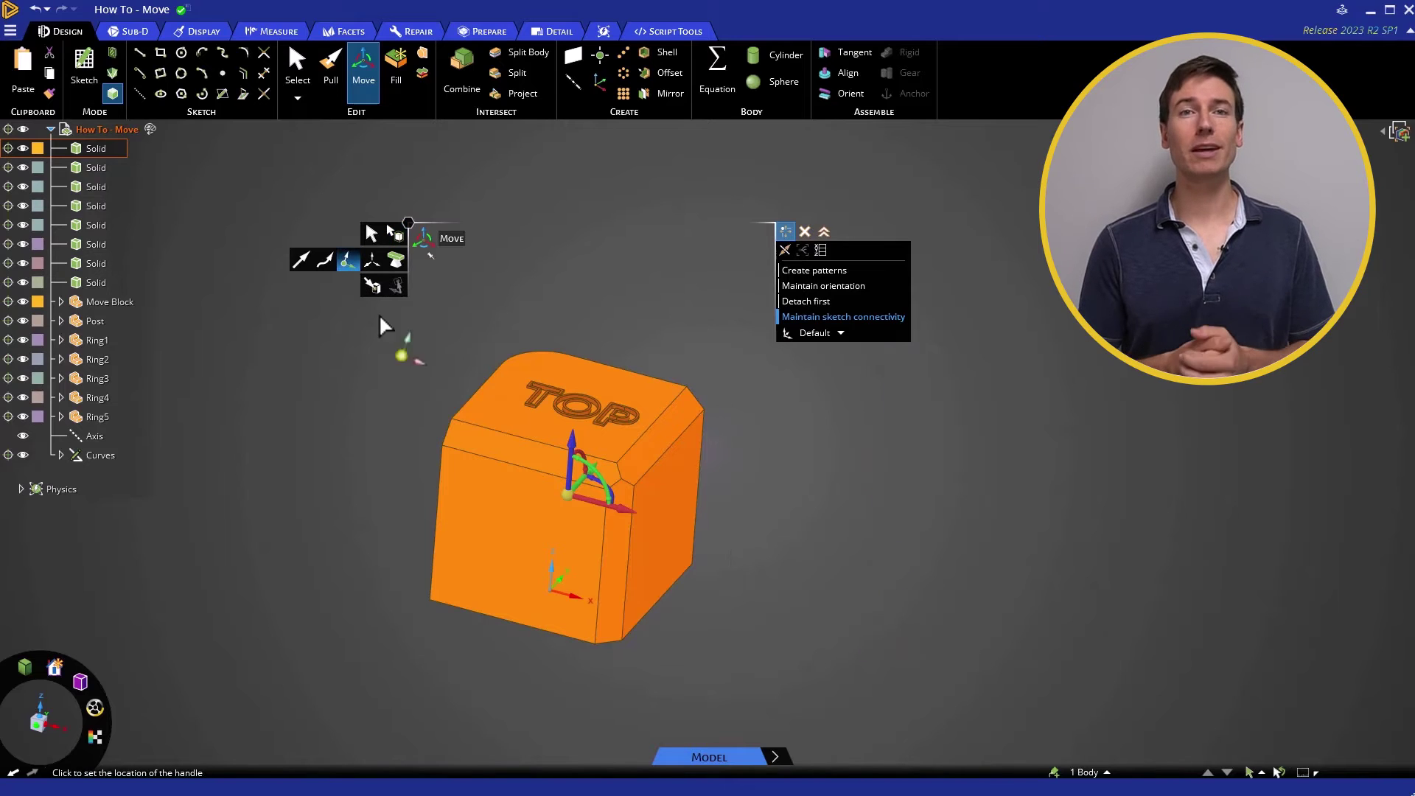
left_click(443, 448)
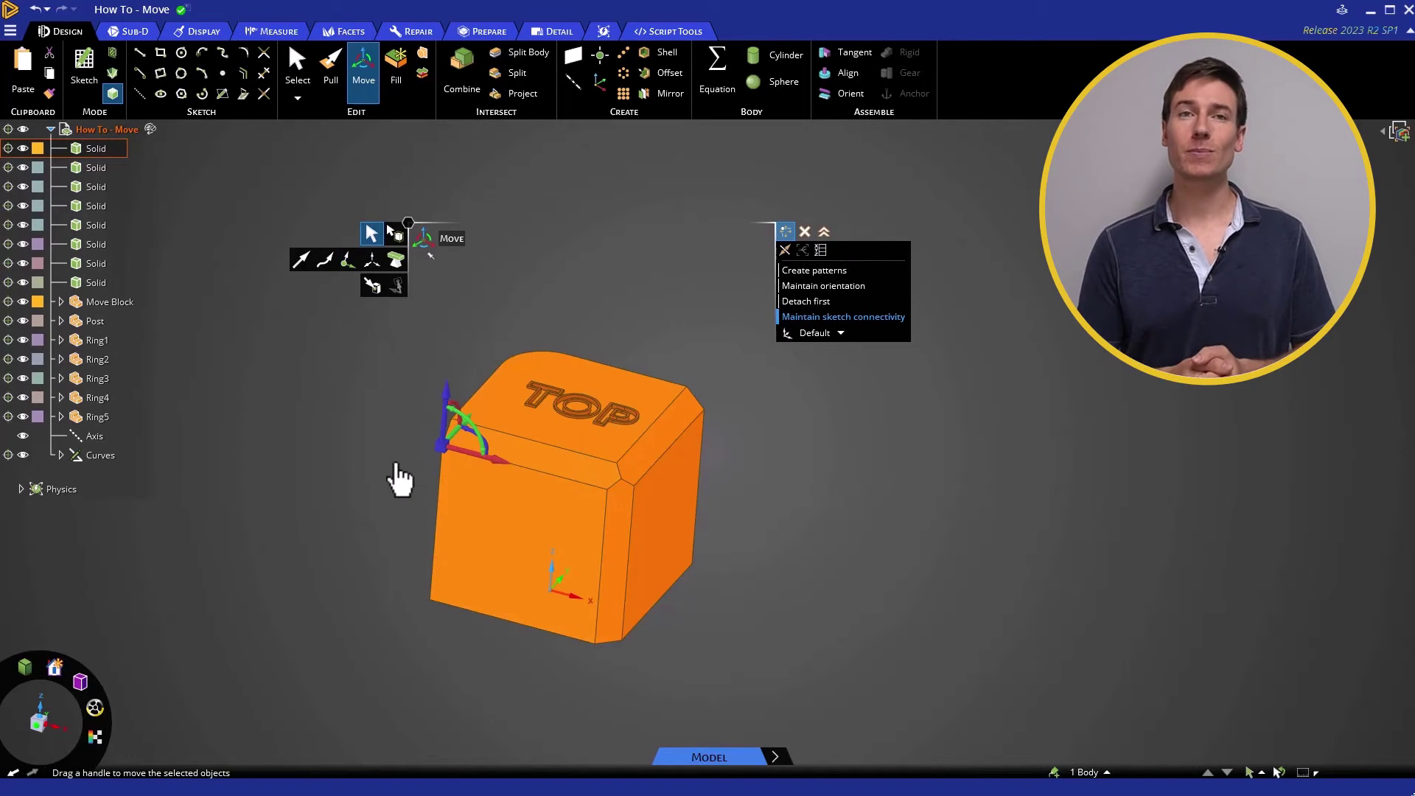
left_click(691, 453)
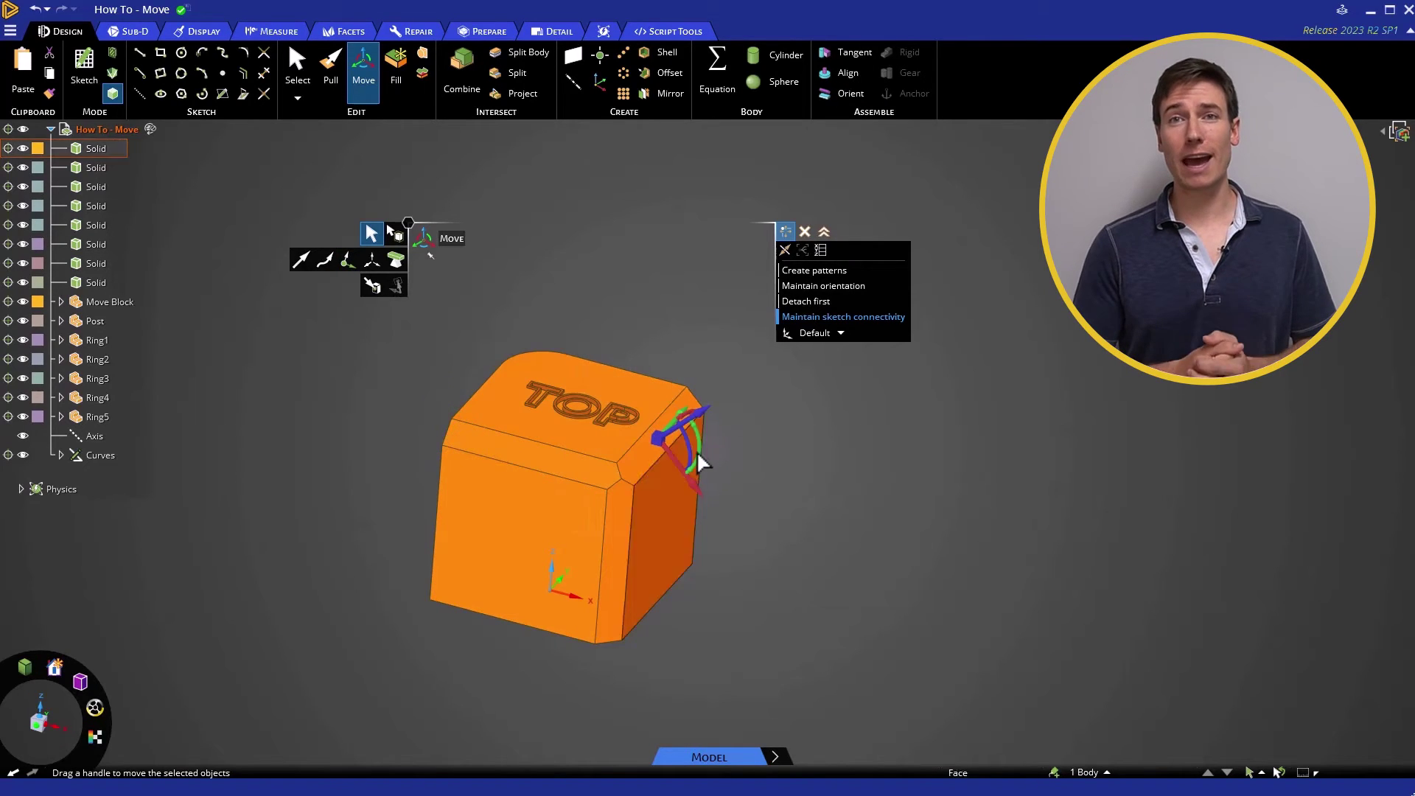
left_click(704, 414)
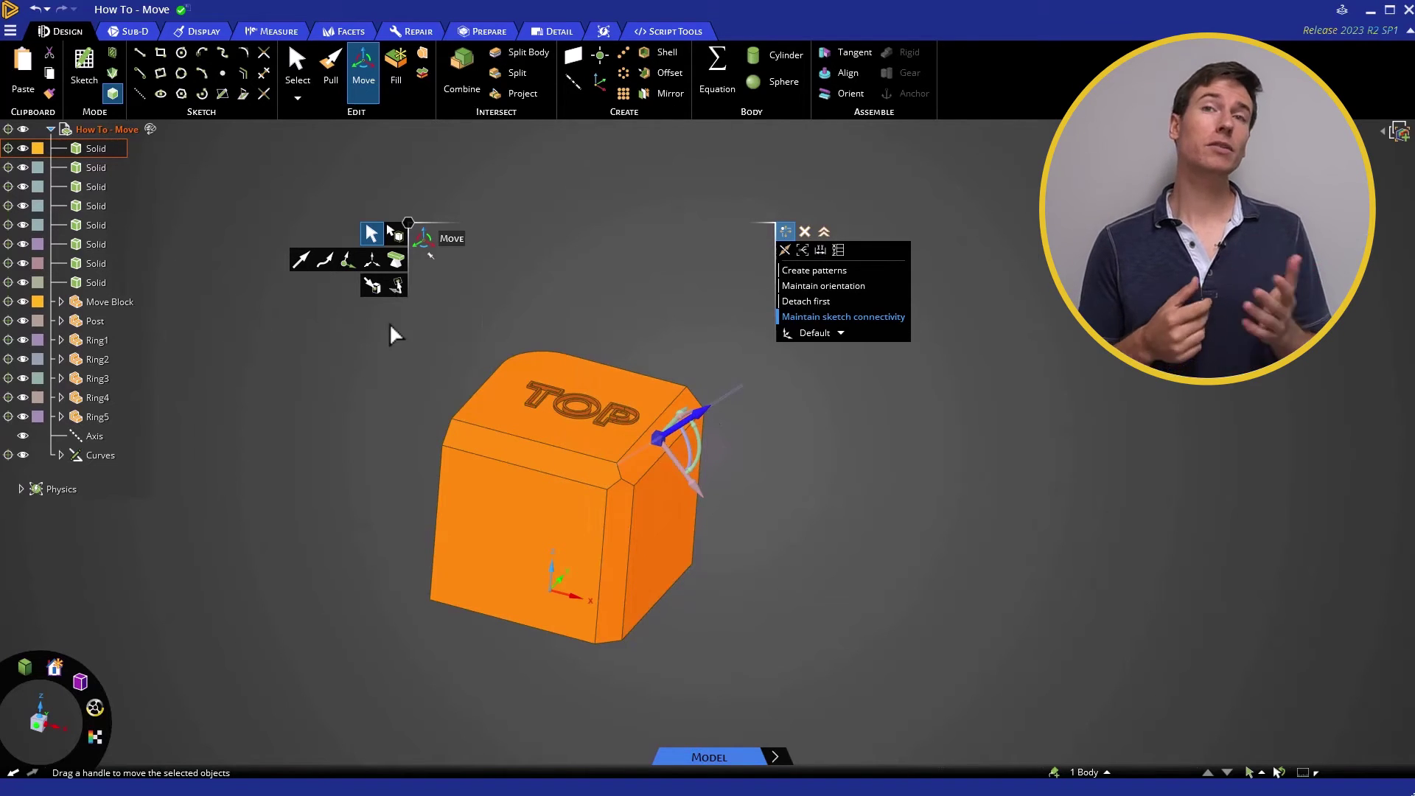
Step: Align the move handle to the cube's top edge and slide the cube 7.23 mm along it
left_click(299, 261)
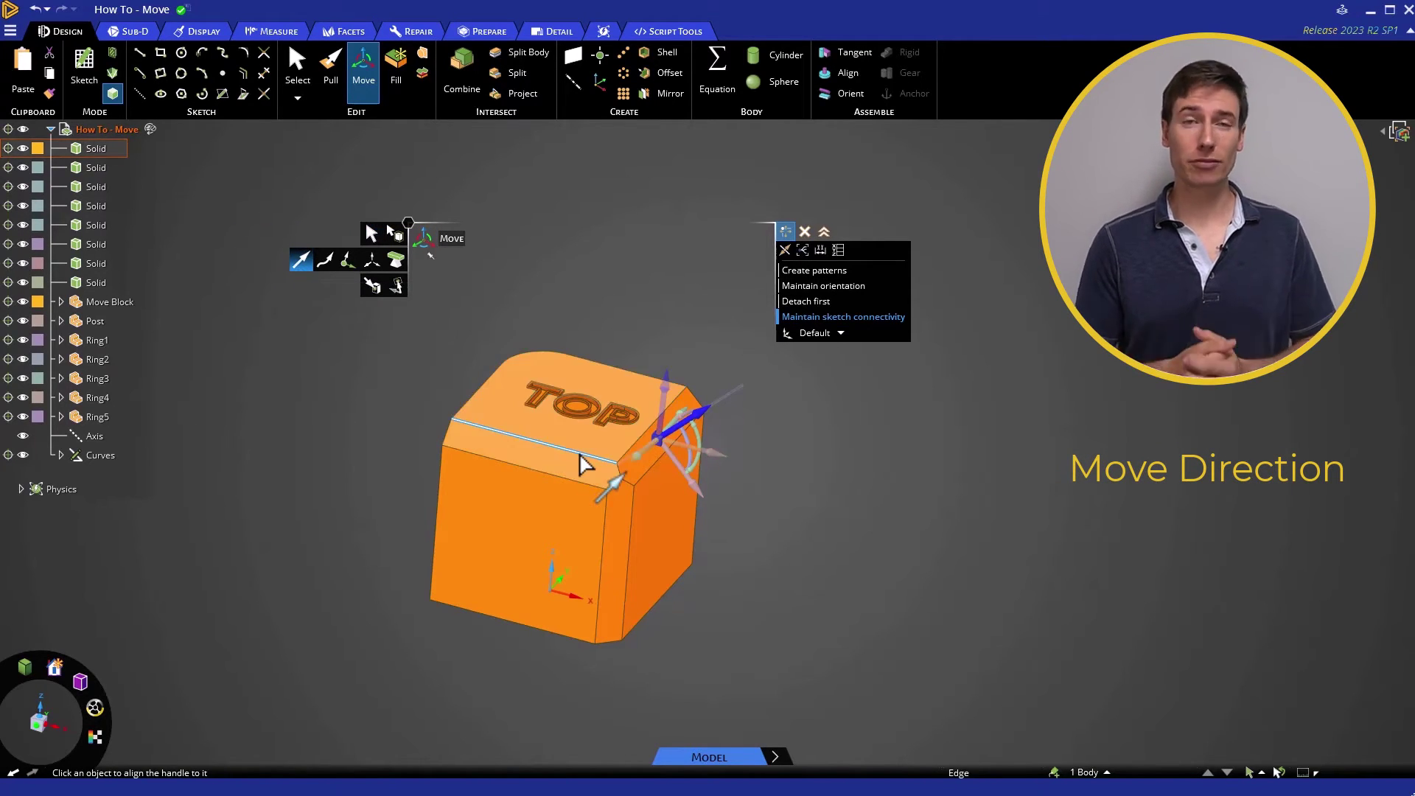
left_click(583, 464)
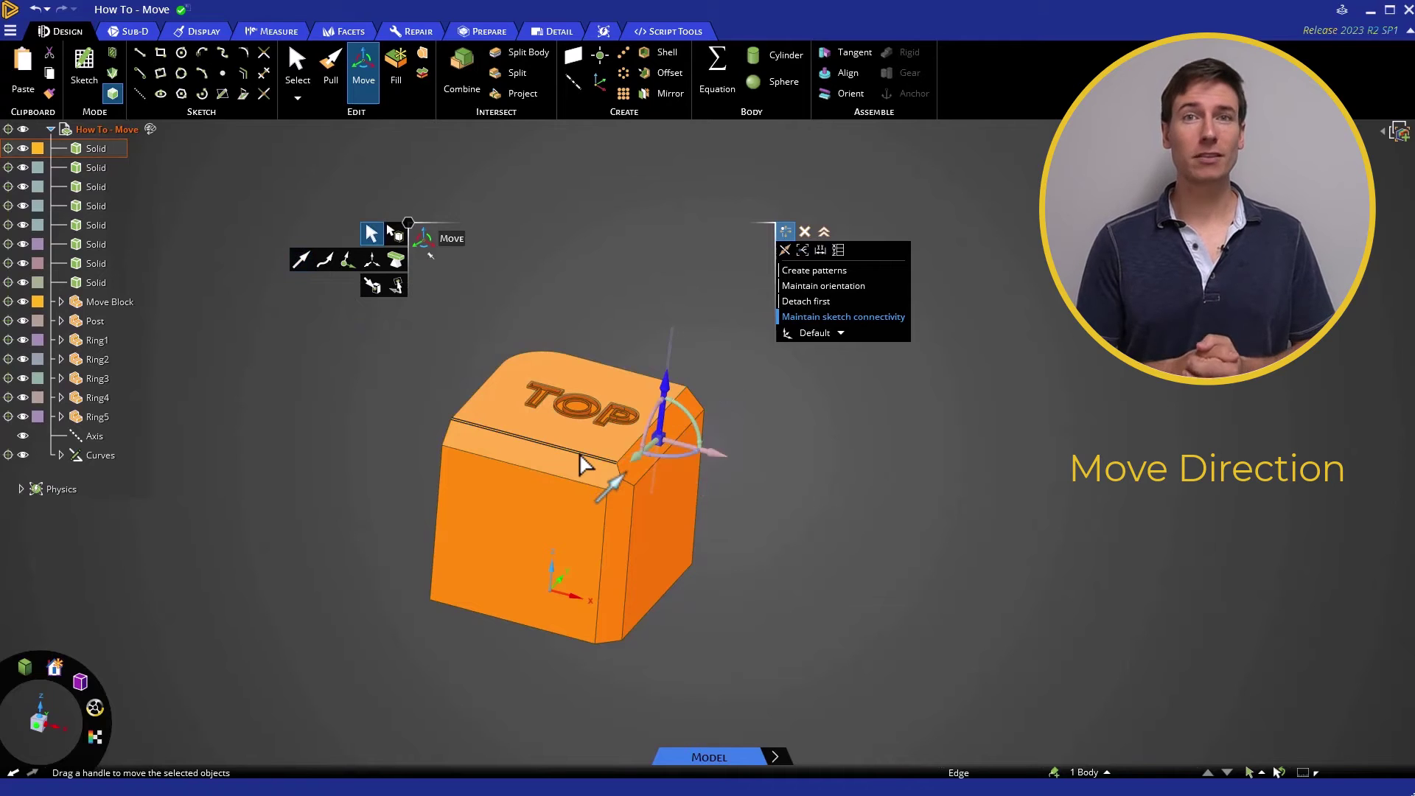
left_click(713, 452)
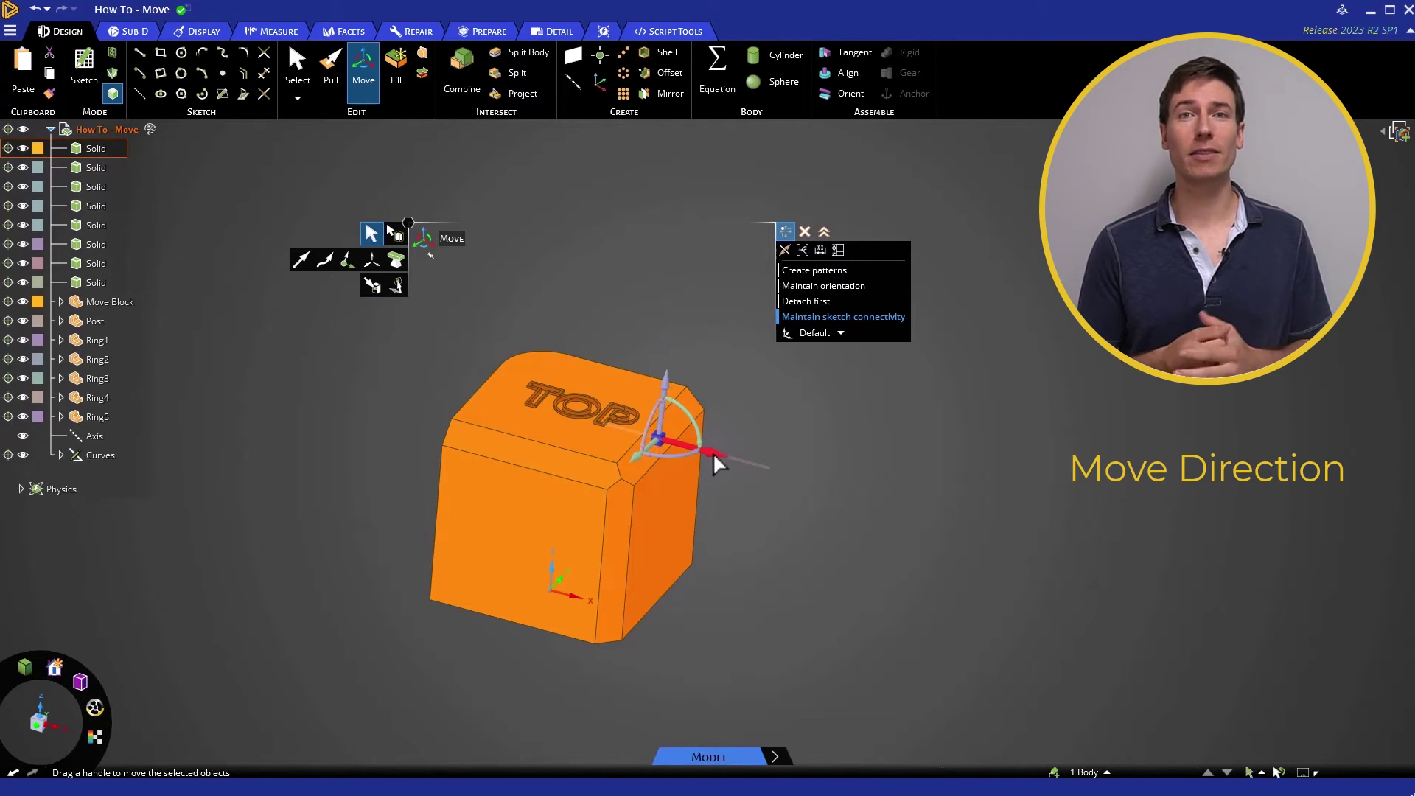
left_click_drag(714, 453, 779, 473)
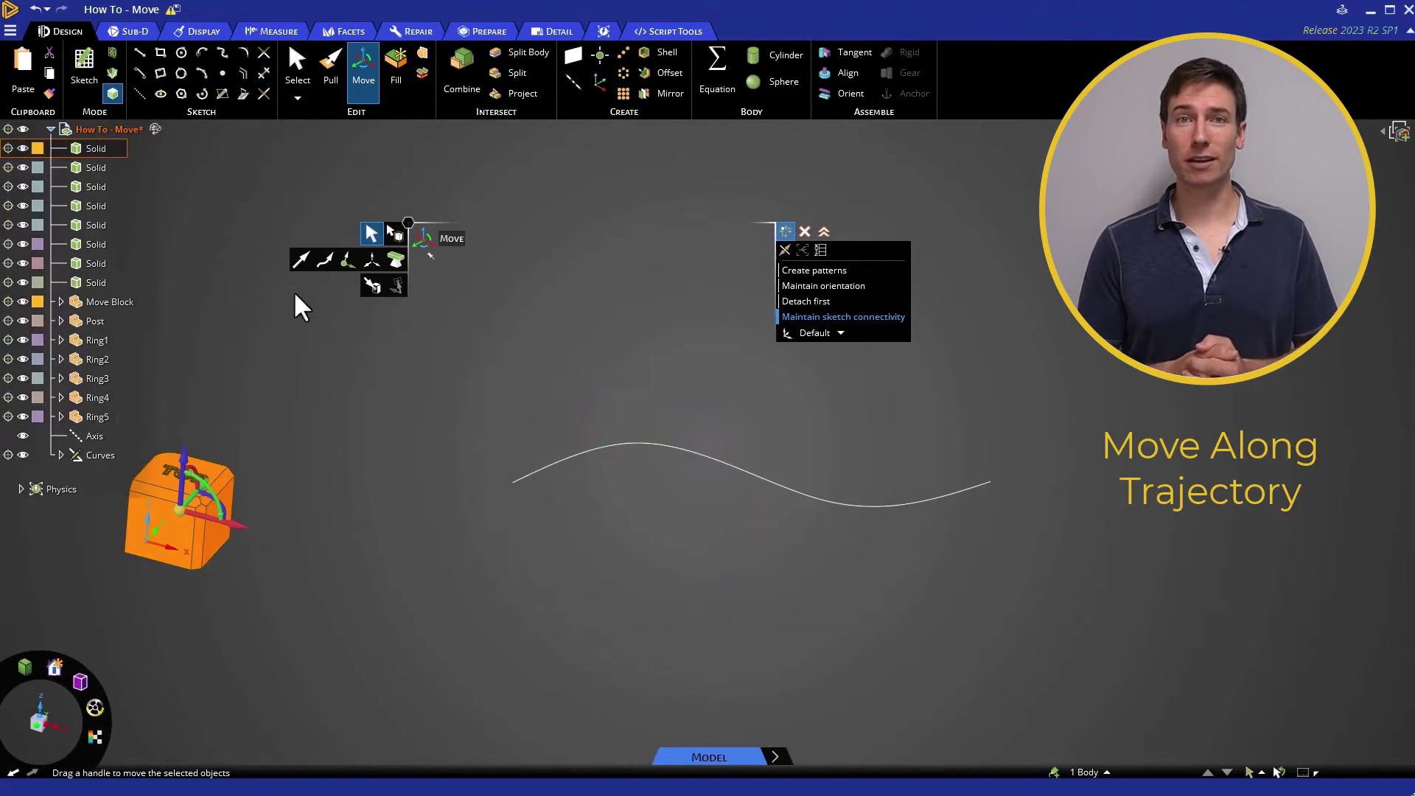
Step: Set the wavy curve as the move trajectory and drag the cube up and left along it
left_click(323, 262)
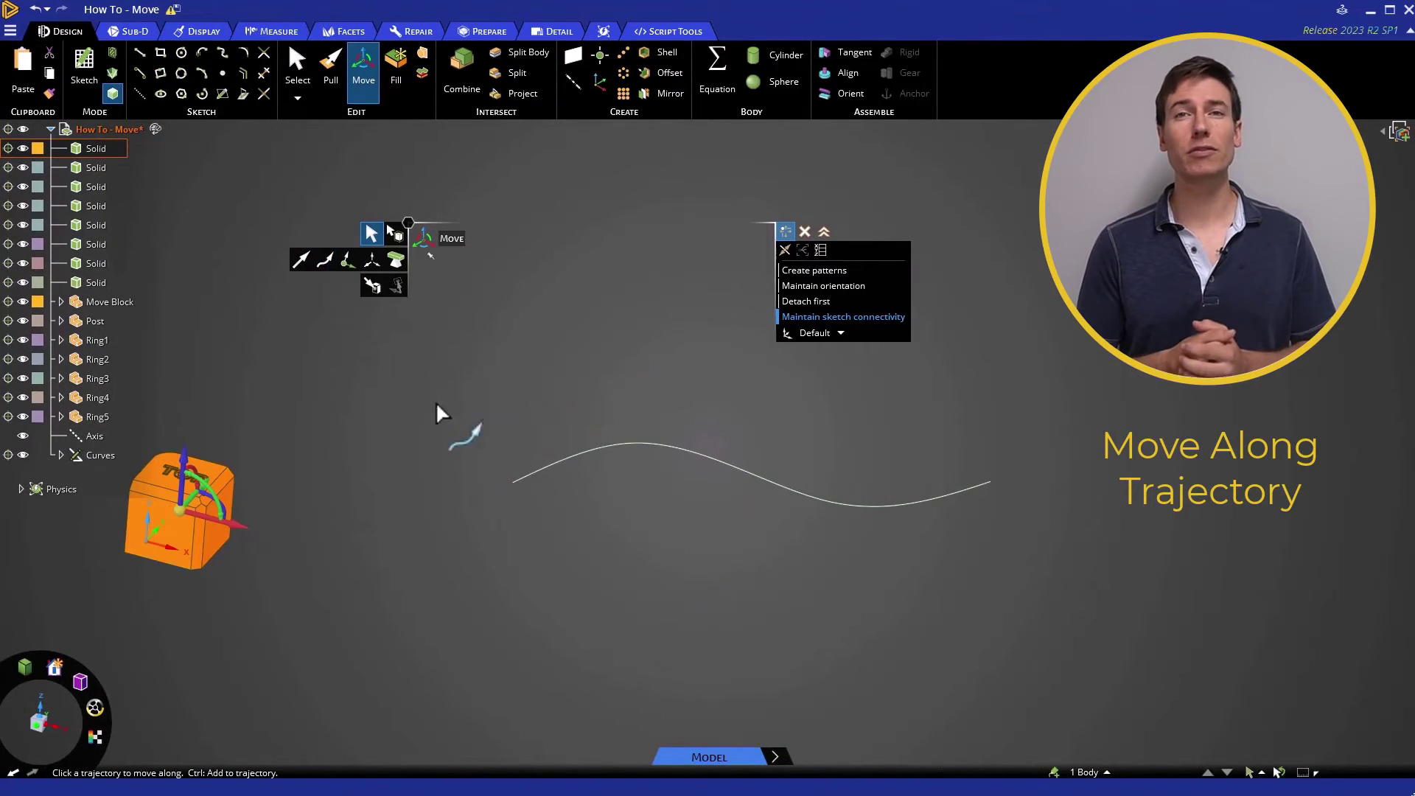
left_click(533, 472)
left_click_drag(565, 463, 636, 466)
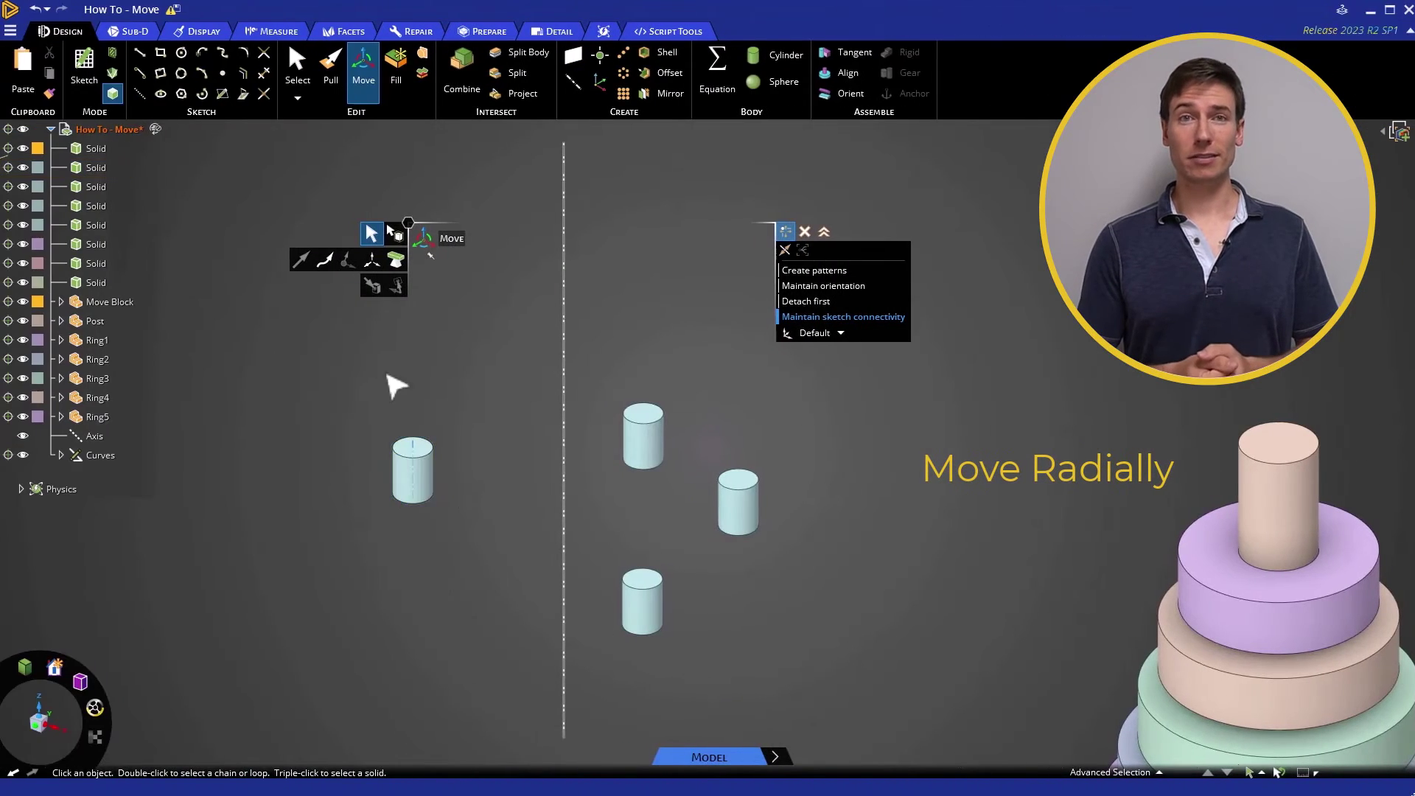
Step: Select the four small cylinders and push them radially outward from the vertical Axis line
left_click_drag(364, 342, 832, 667)
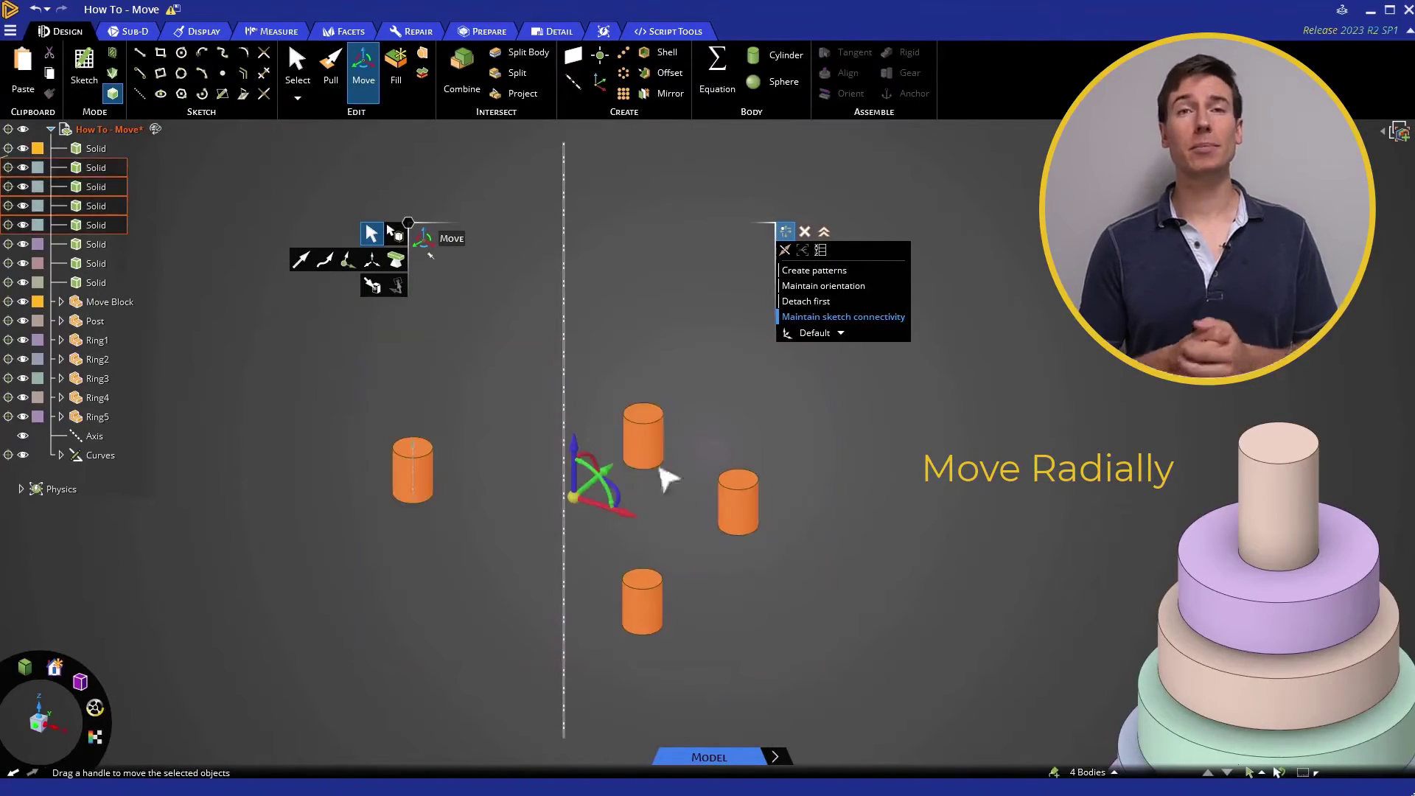
left_click(374, 263)
left_click(563, 379)
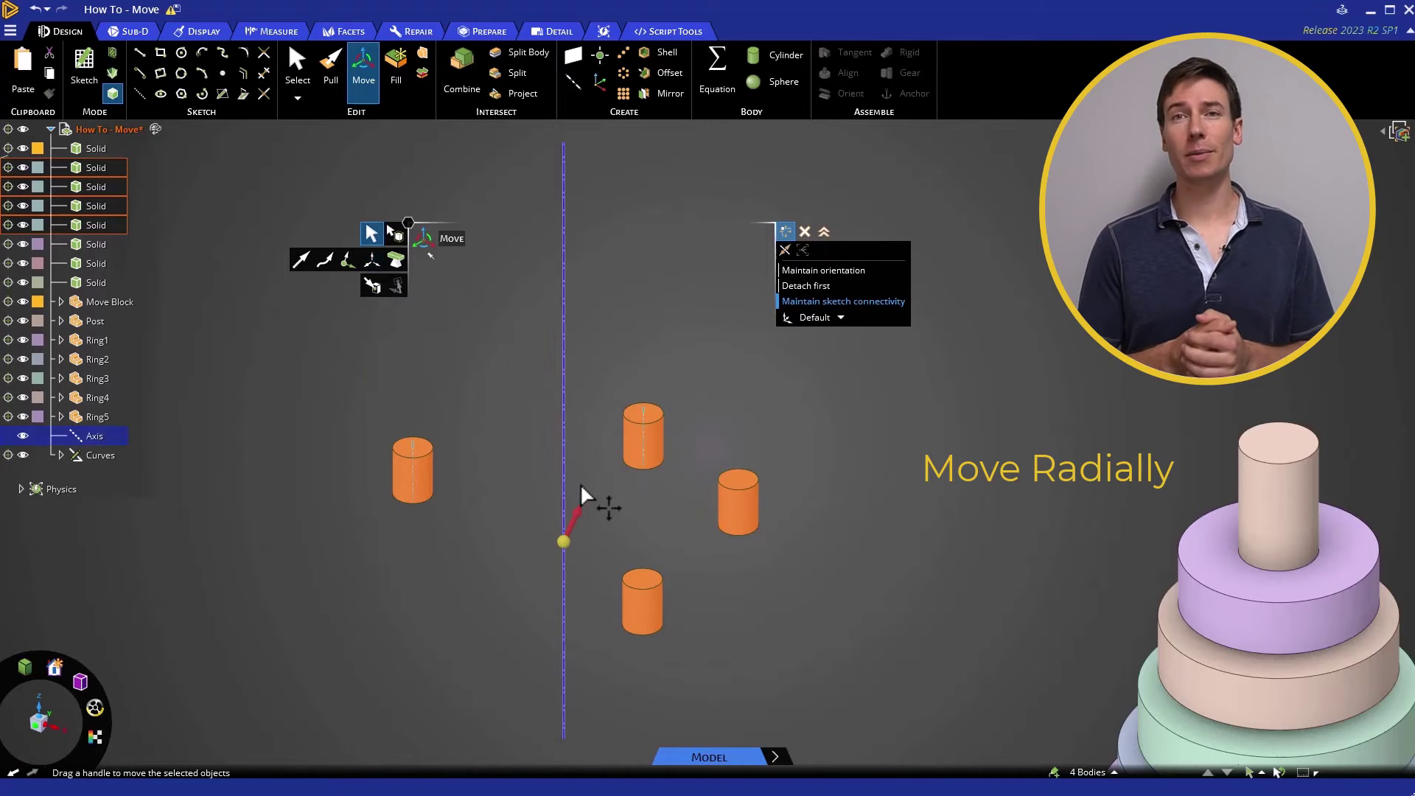
left_click_drag(580, 518, 596, 443)
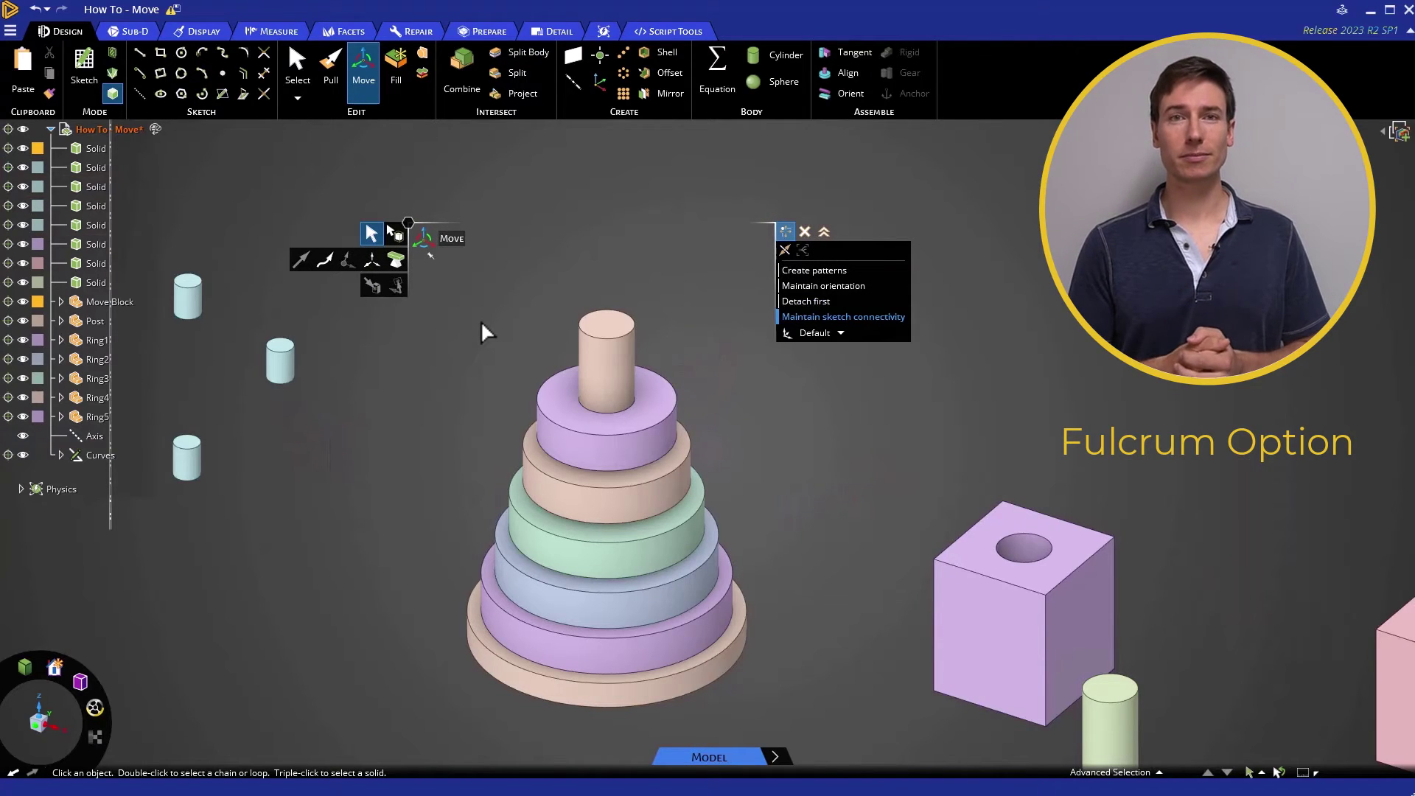
Step: With Fulcrum on, box-select Ring1–Ring5 and lift them 38.93 mm up the post
left_click(401, 259)
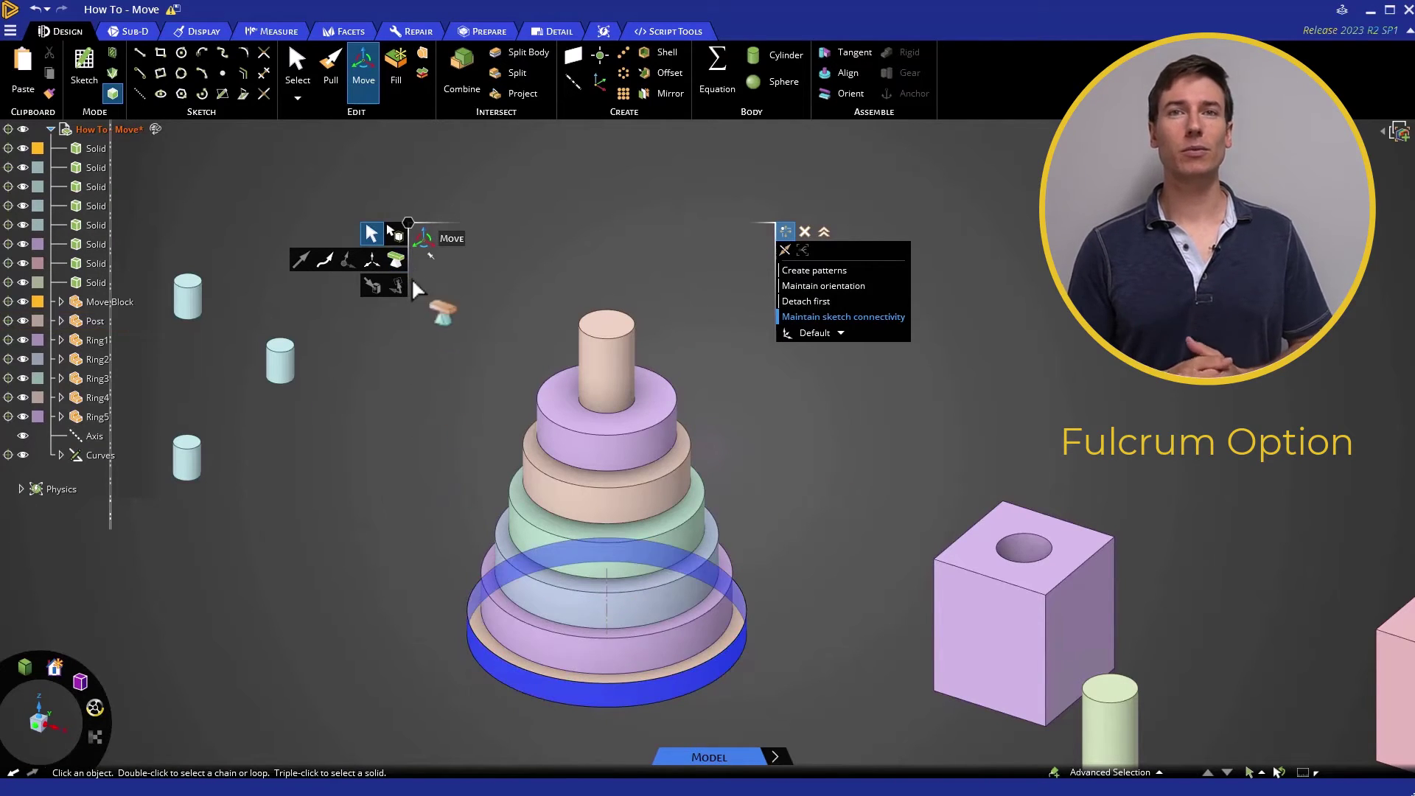
left_click(398, 235)
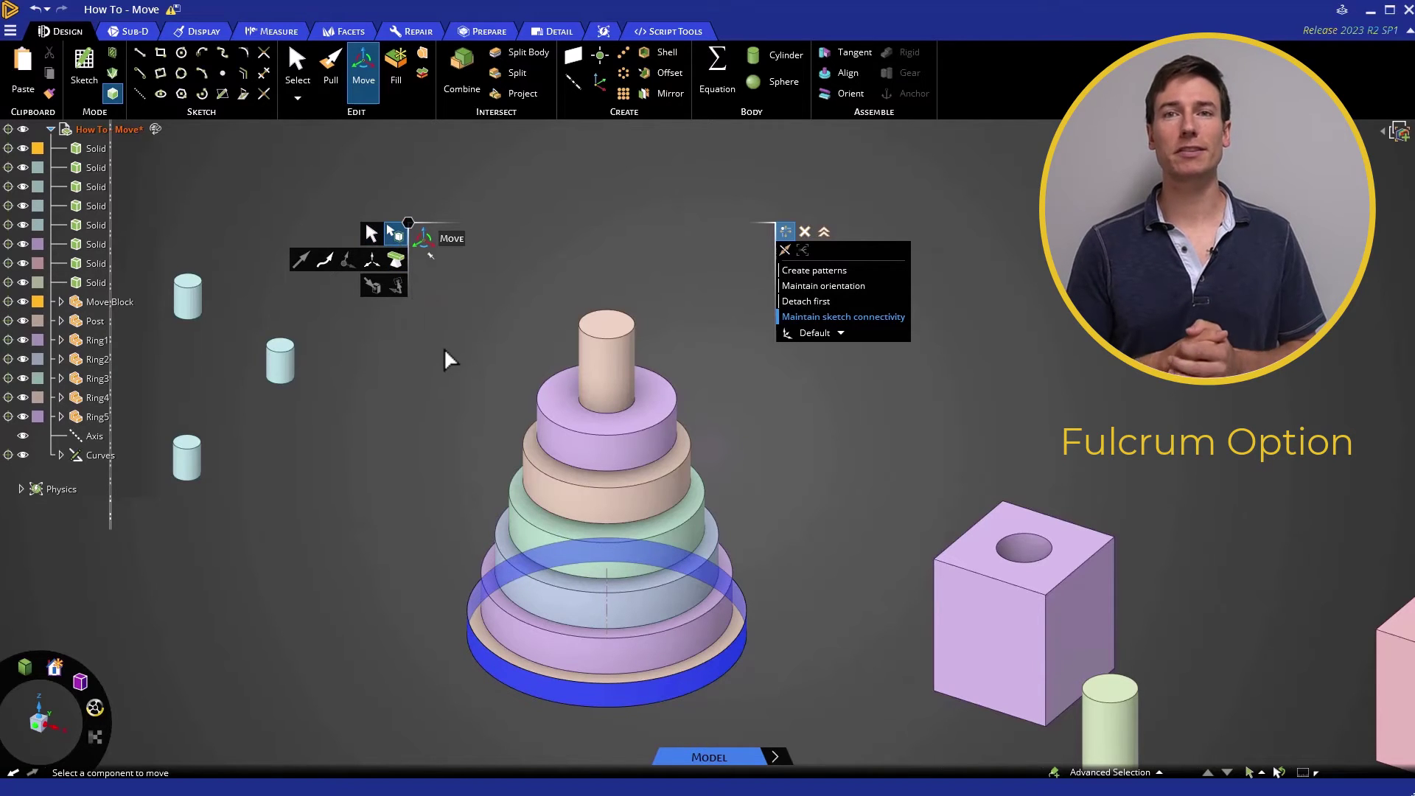
mouse_move(445, 350)
left_mouse_down()
mouse_move(769, 573)
mouse_move(804, 673)
left_mouse_up()
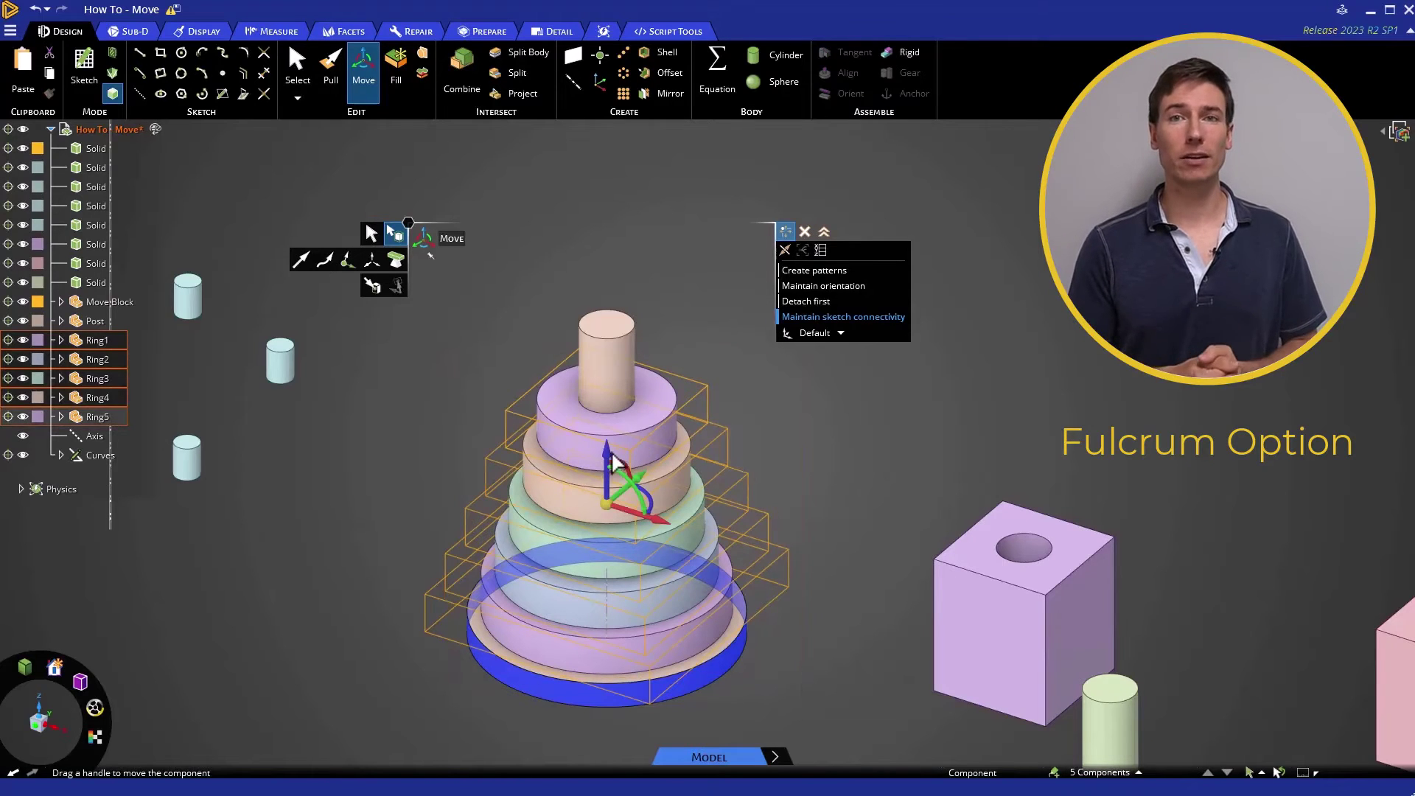
left_click_drag(609, 450, 609, 262)
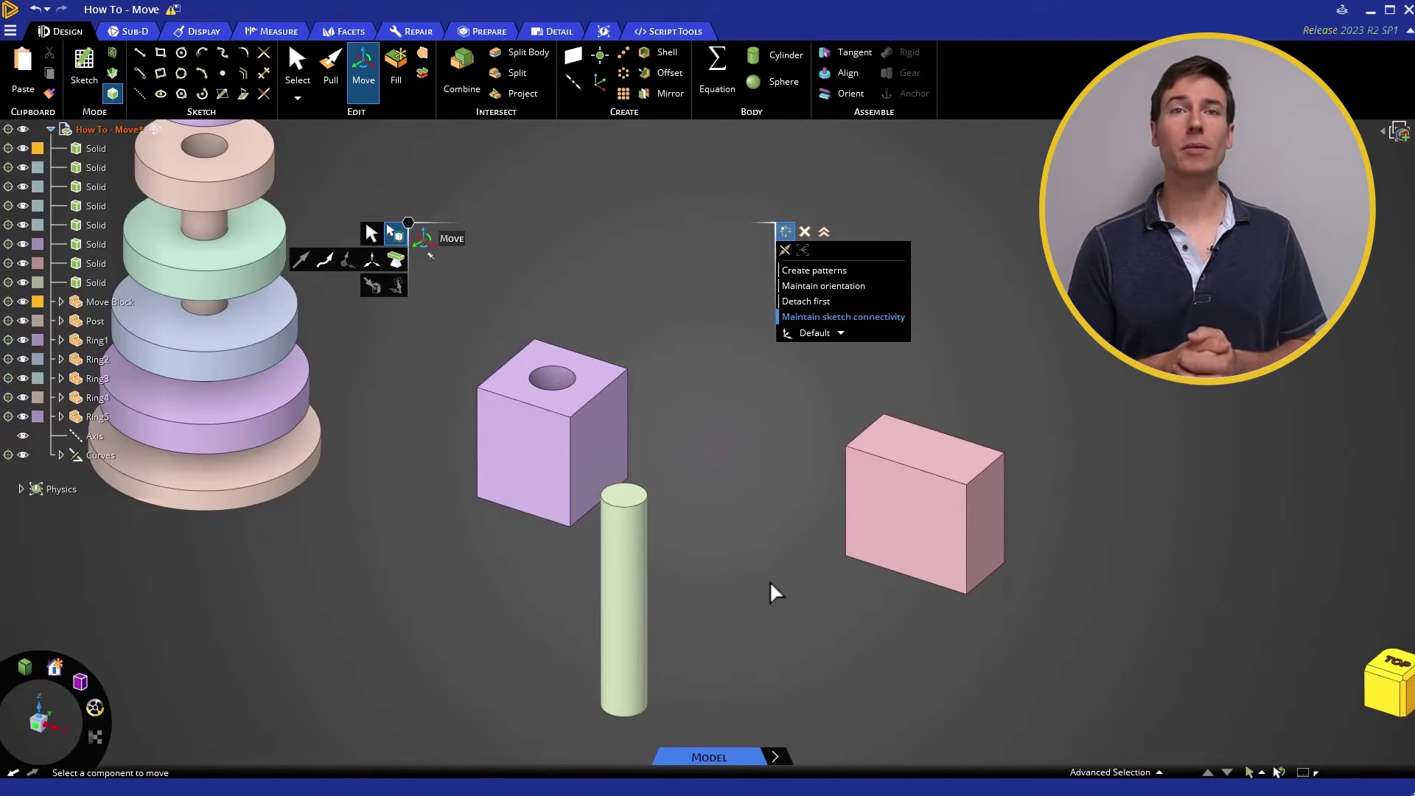
Step: Use Up To to raise the pale green post into the purple block's hole, then deselect
left_click(645, 600)
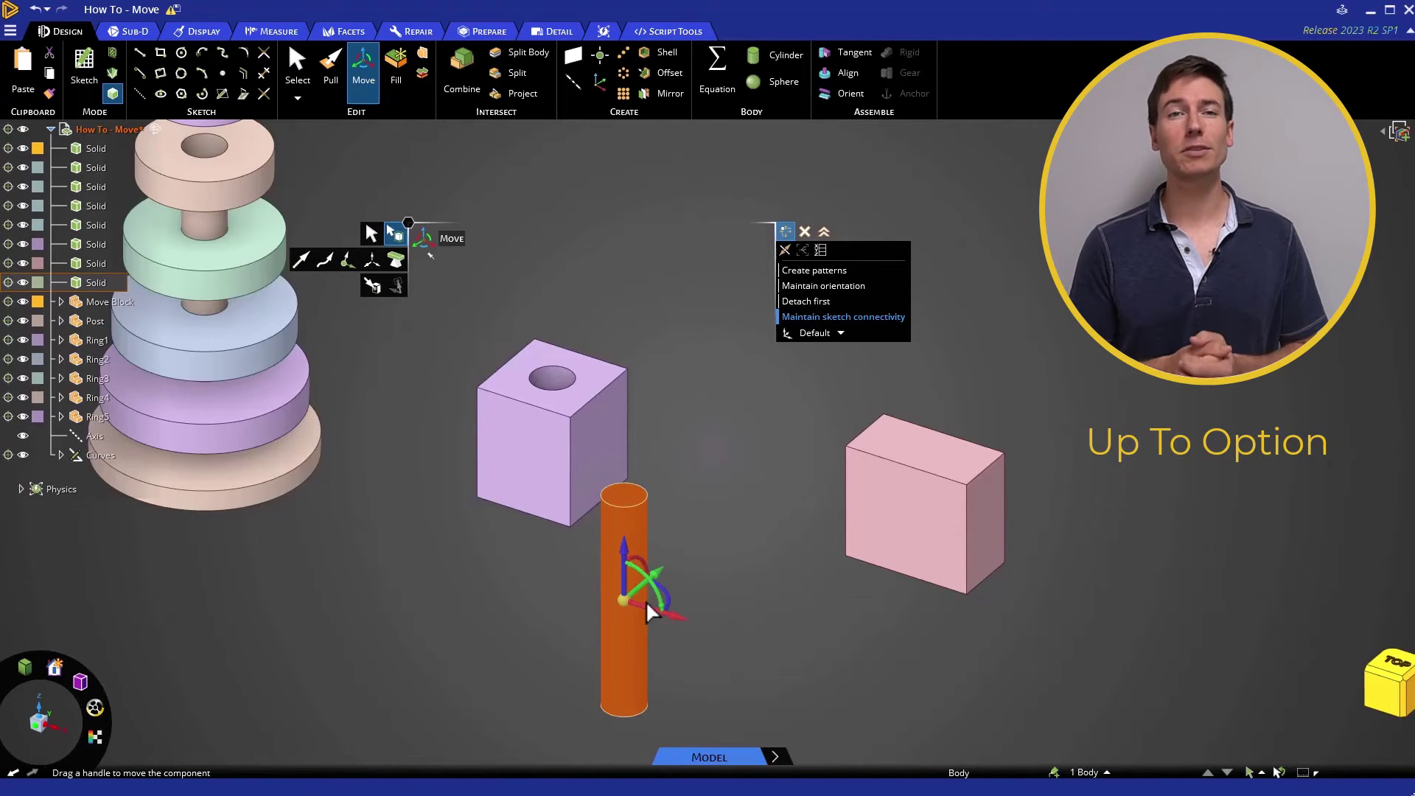
left_click(366, 294)
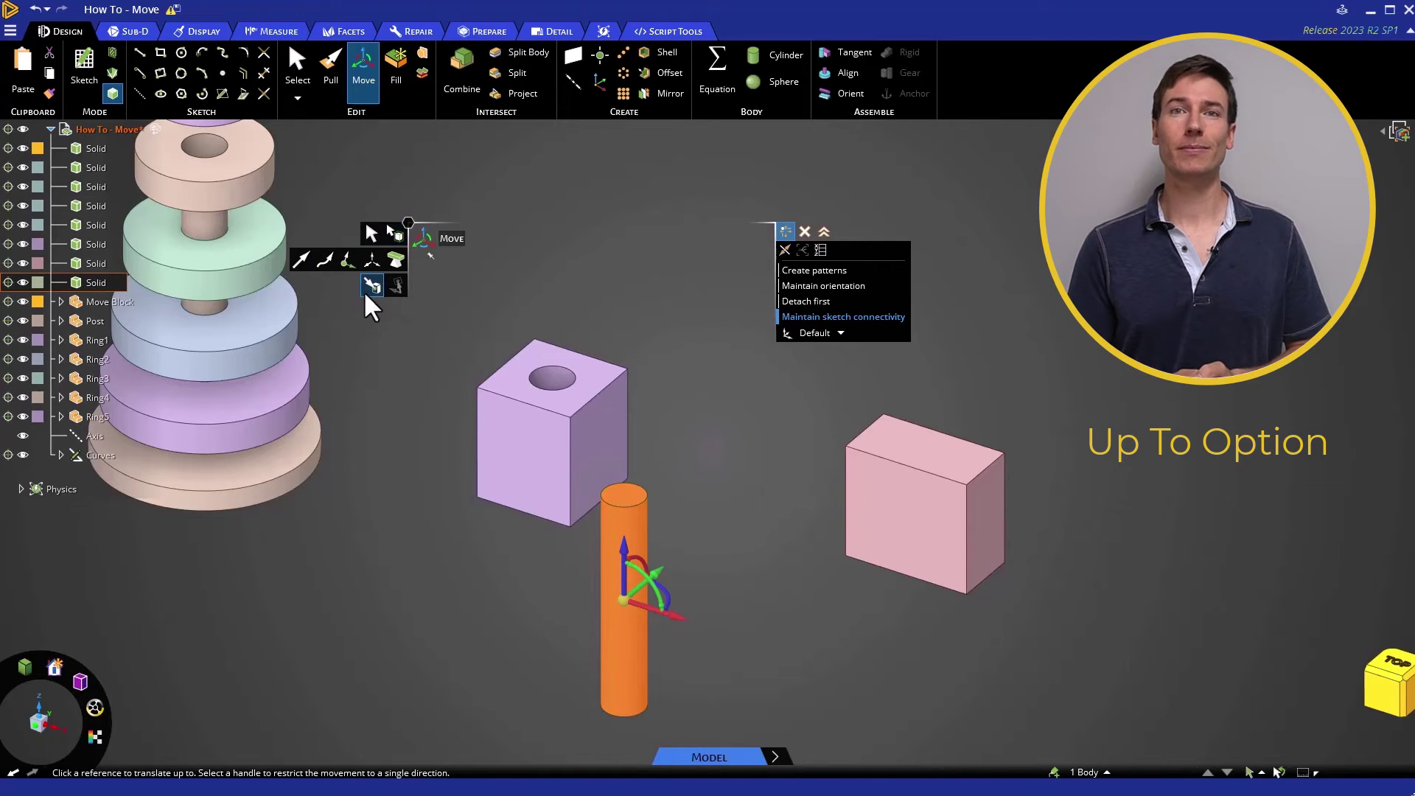
left_click(562, 383)
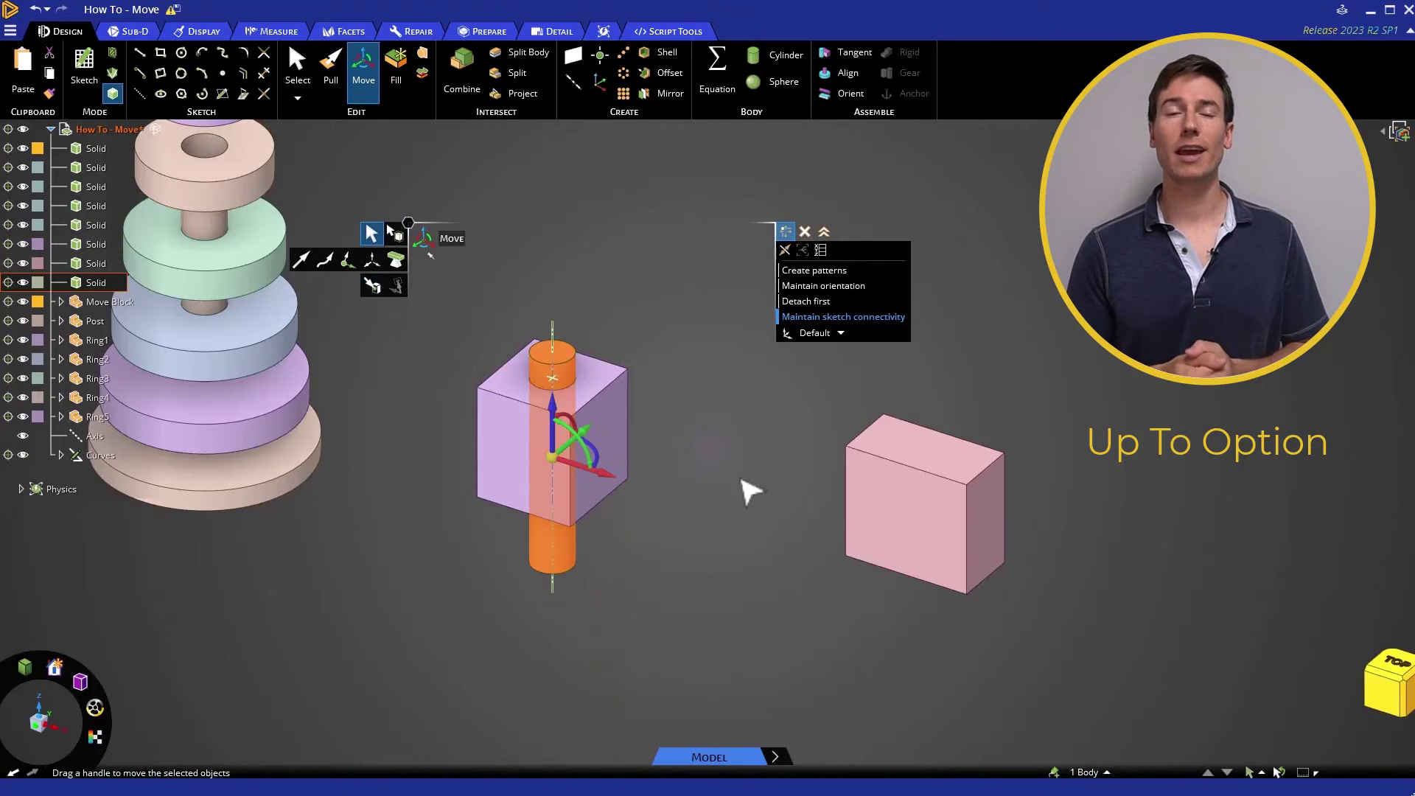
left_click(687, 560)
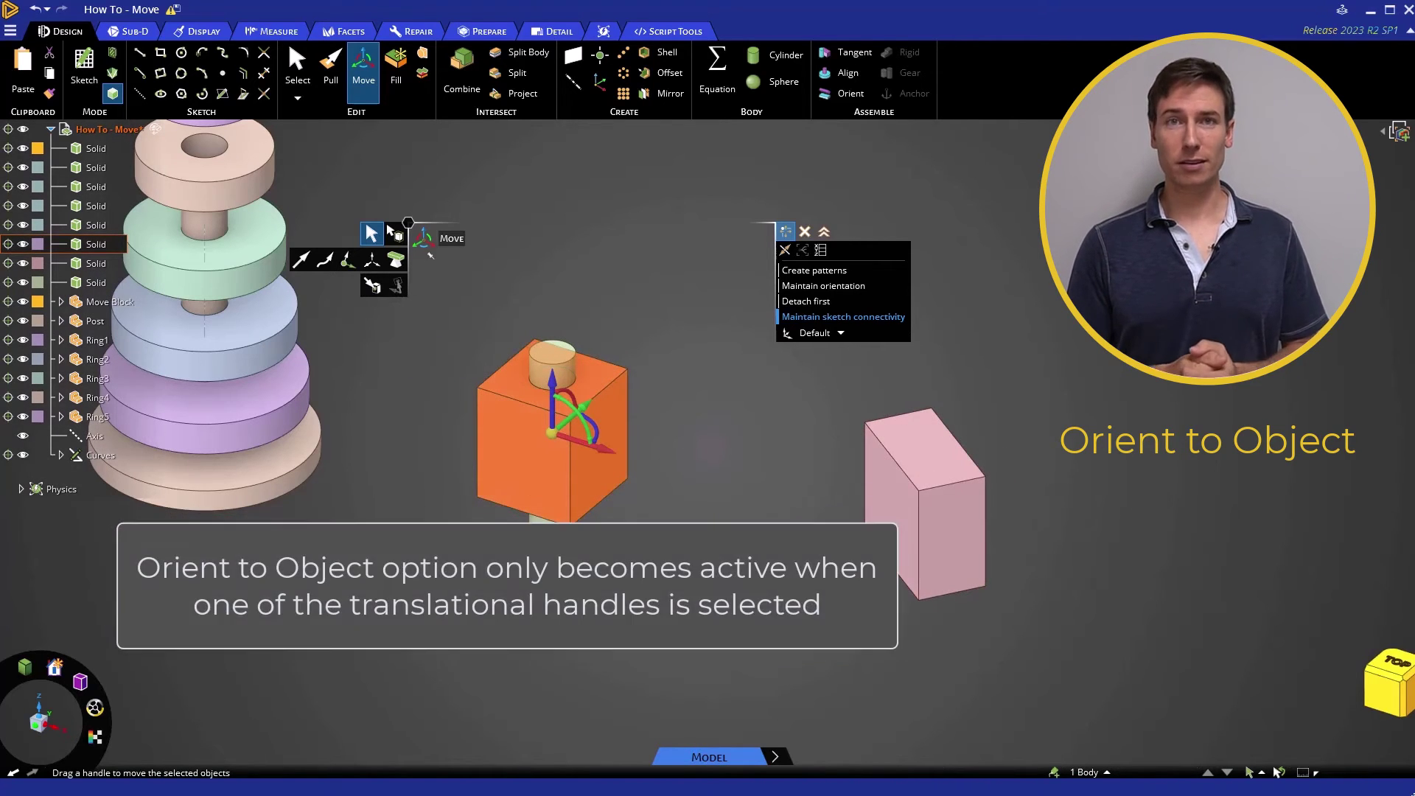
Step: Orient the red axis to the pink block's angled face, rotating the purple block and post
left_click(604, 451)
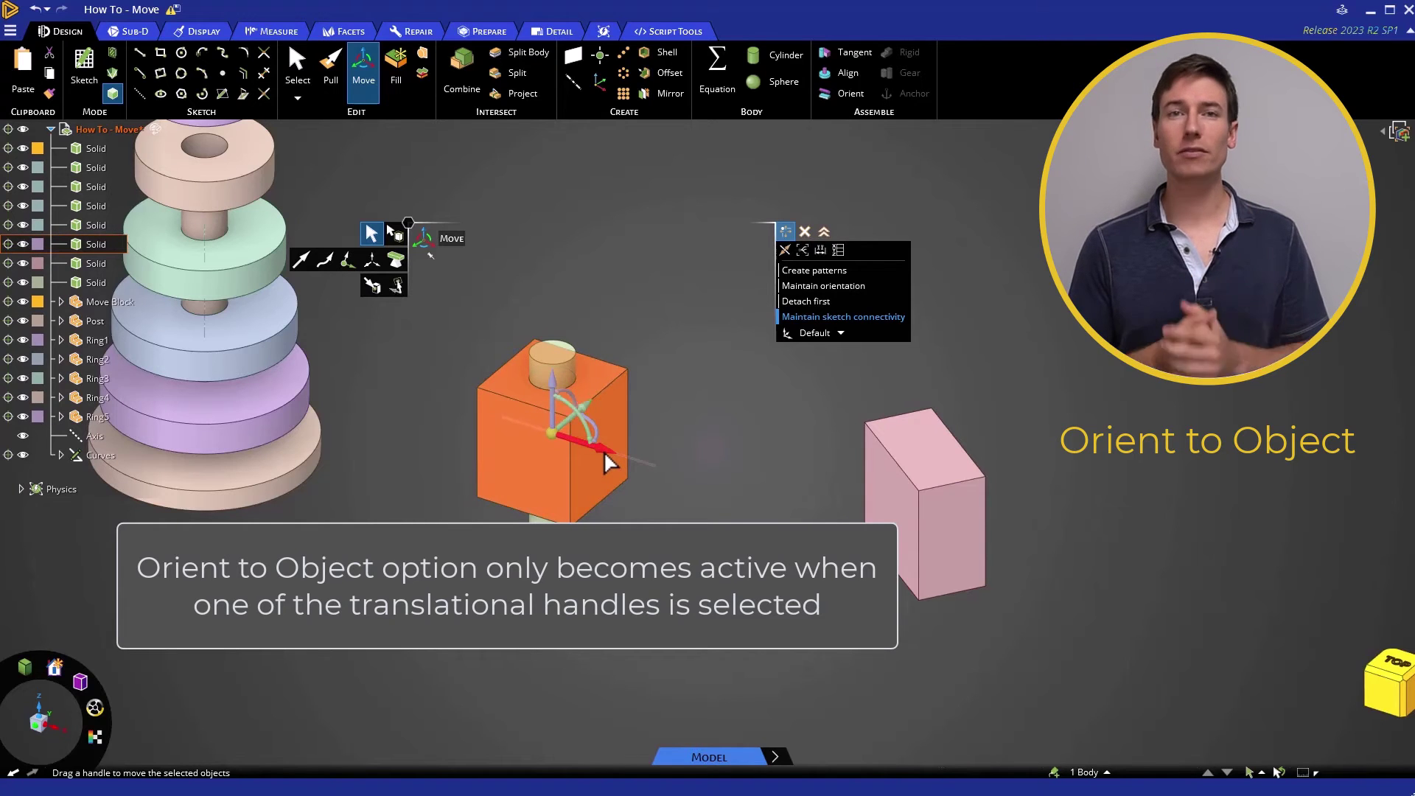
left_click(395, 288)
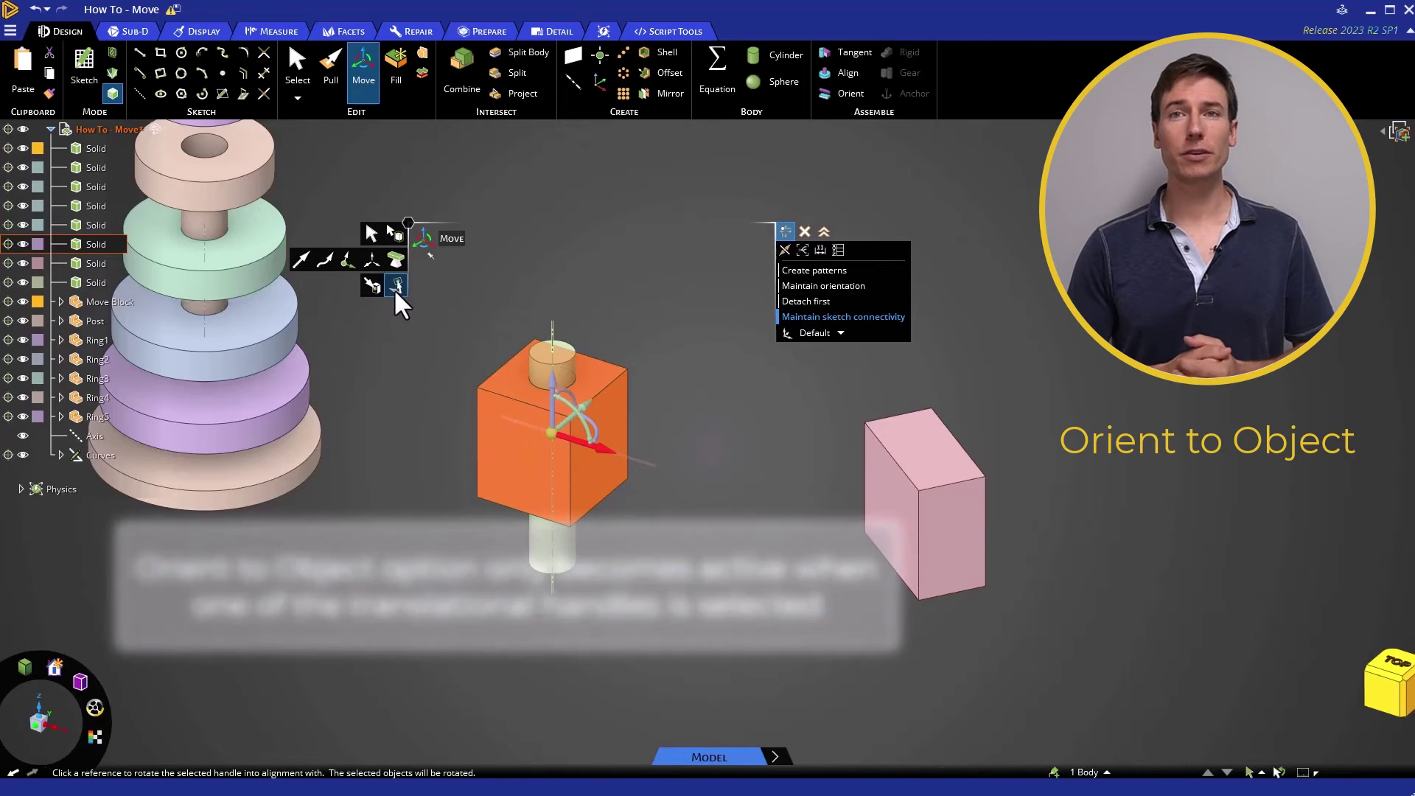
left_click(882, 499)
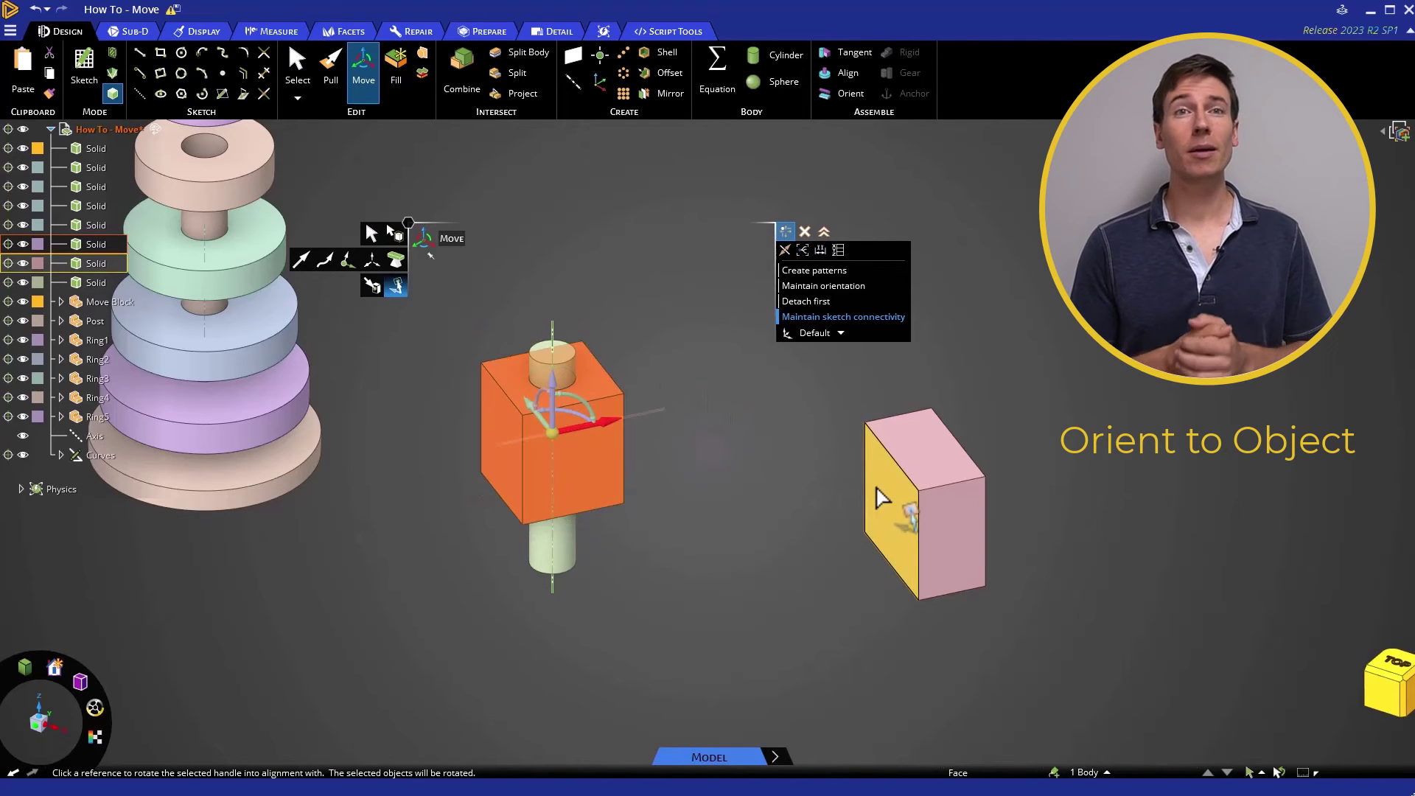
Step: Stretch the pink box into a long bar by moving its front and back faces symmetrically apart
left_click(754, 498)
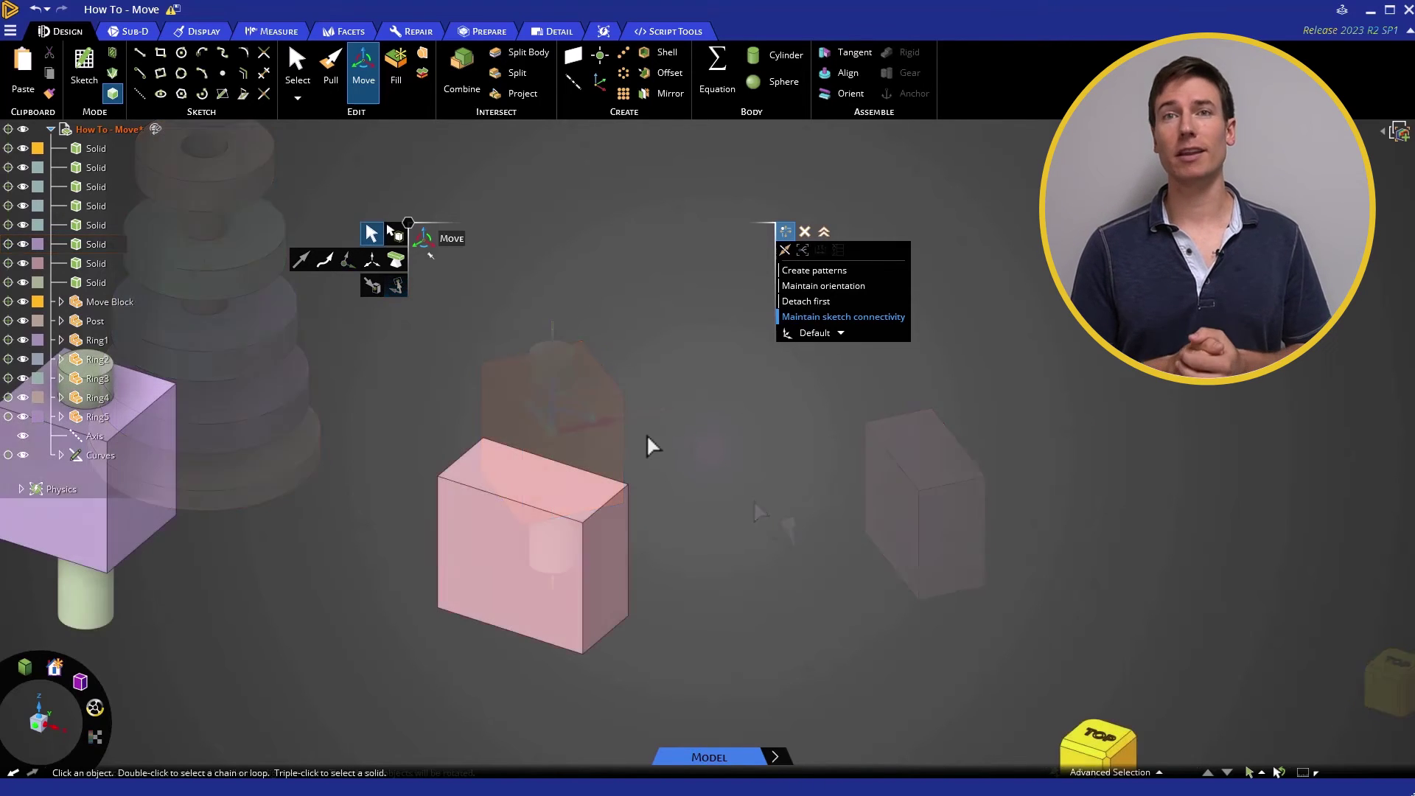
left_click(540, 568)
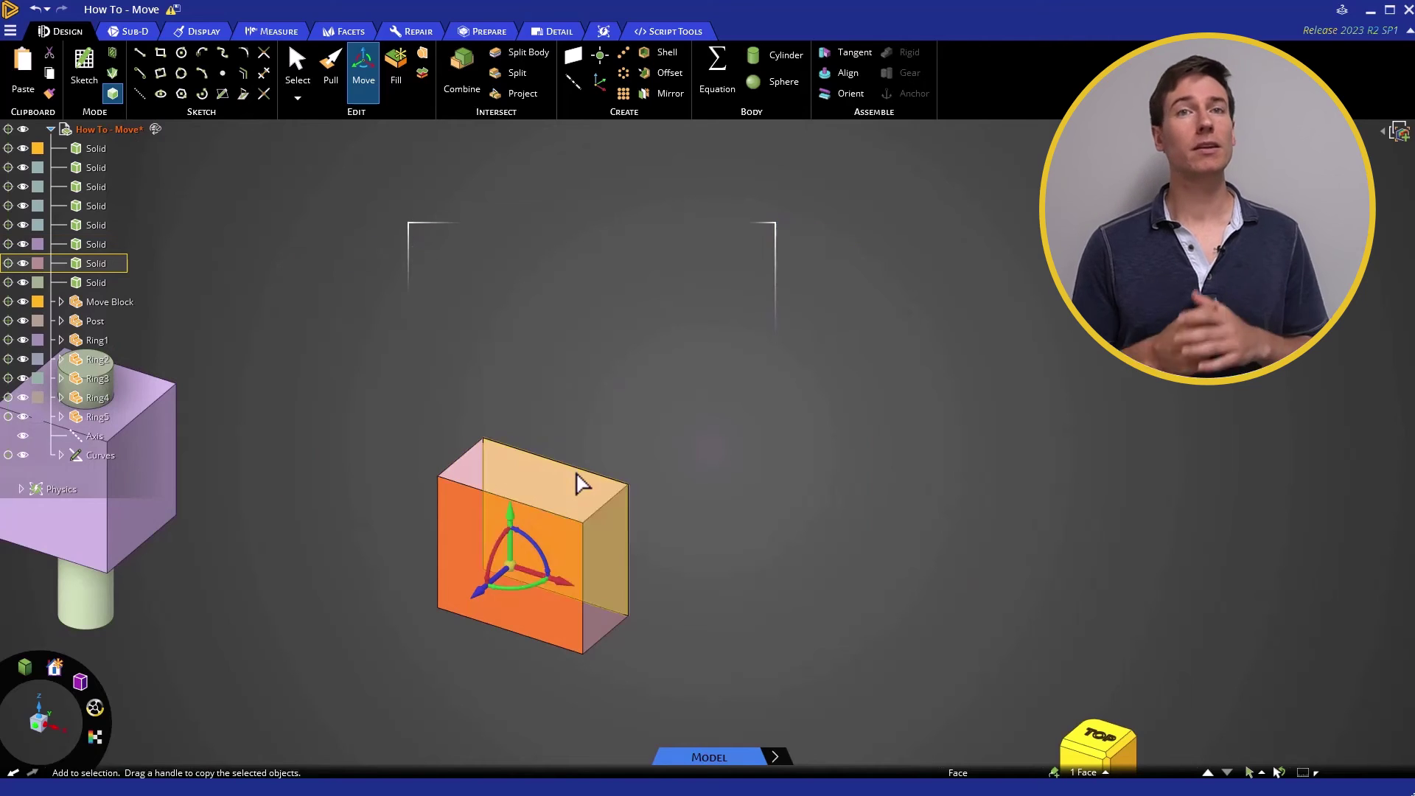
left_click(582, 485, "ctrl")
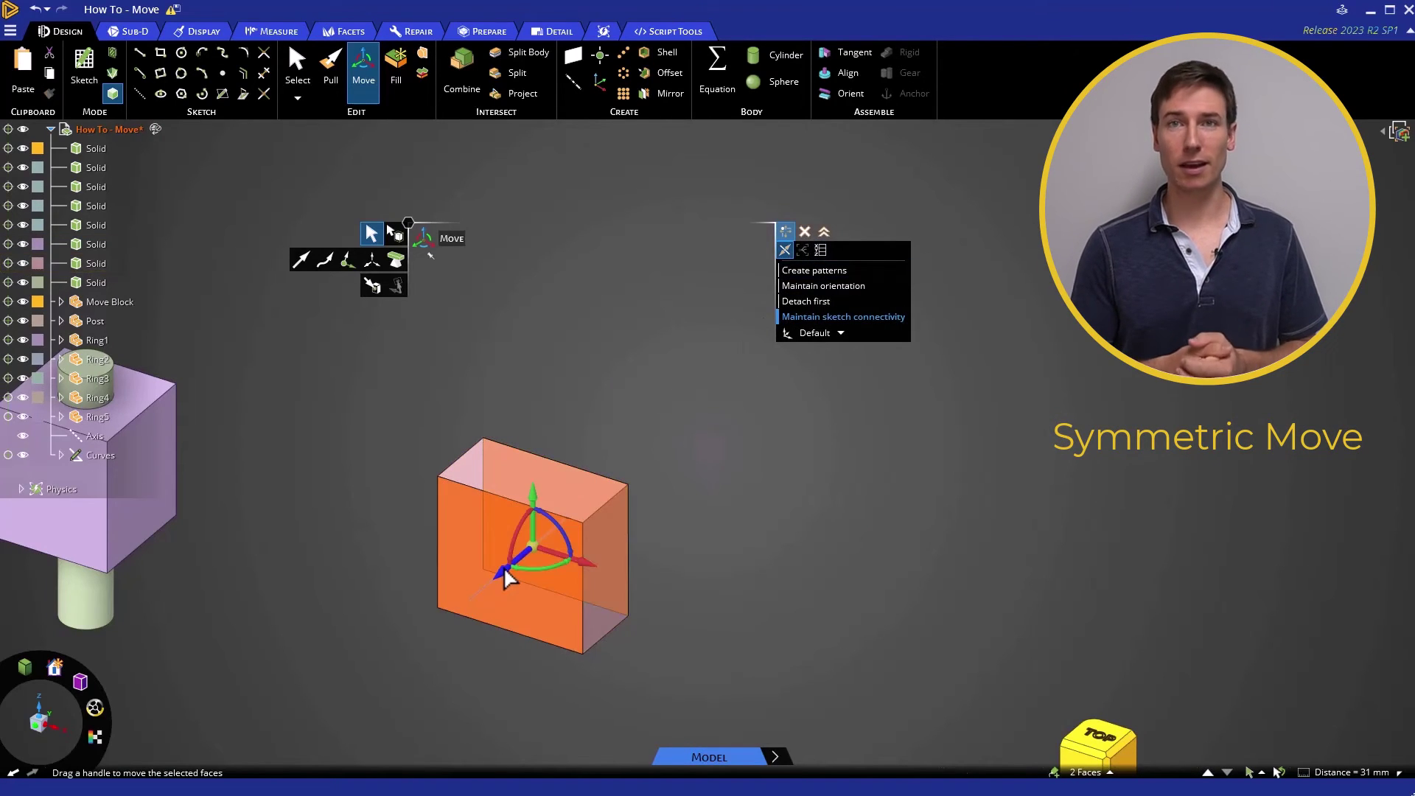
left_click_drag(504, 570, 438, 669)
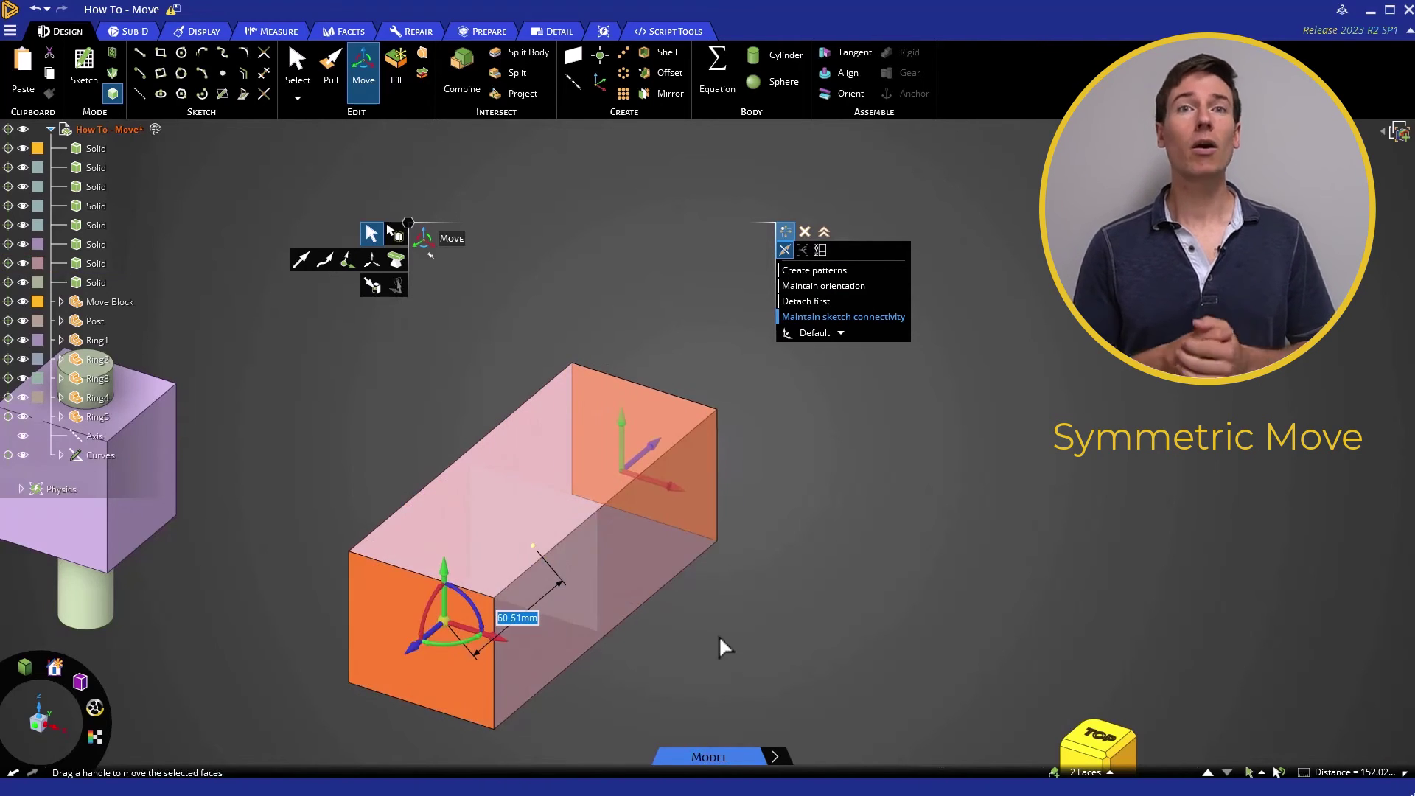
key("Escape")
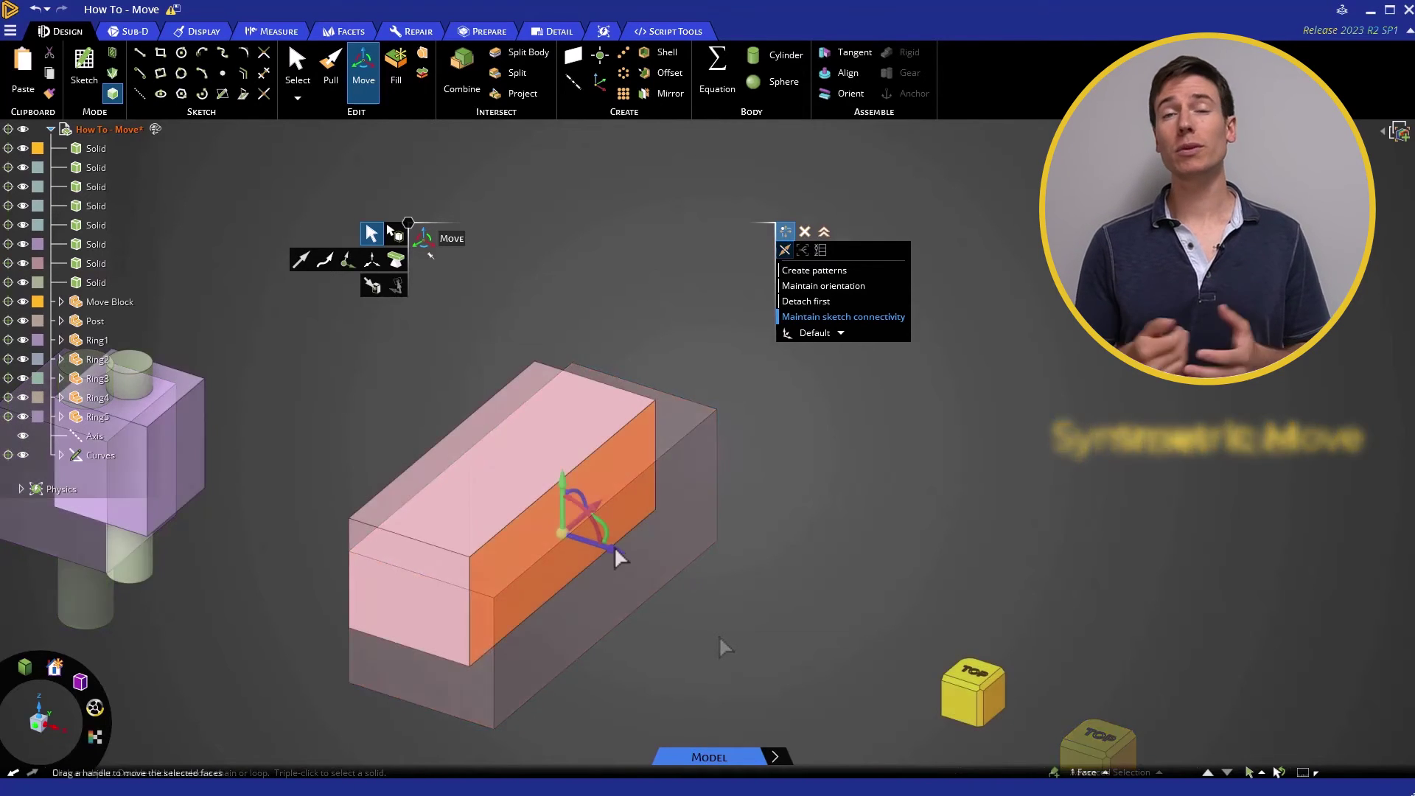
Step: Place the box's end face 190mm from the purple block's face using the ruler
left_click(816, 247)
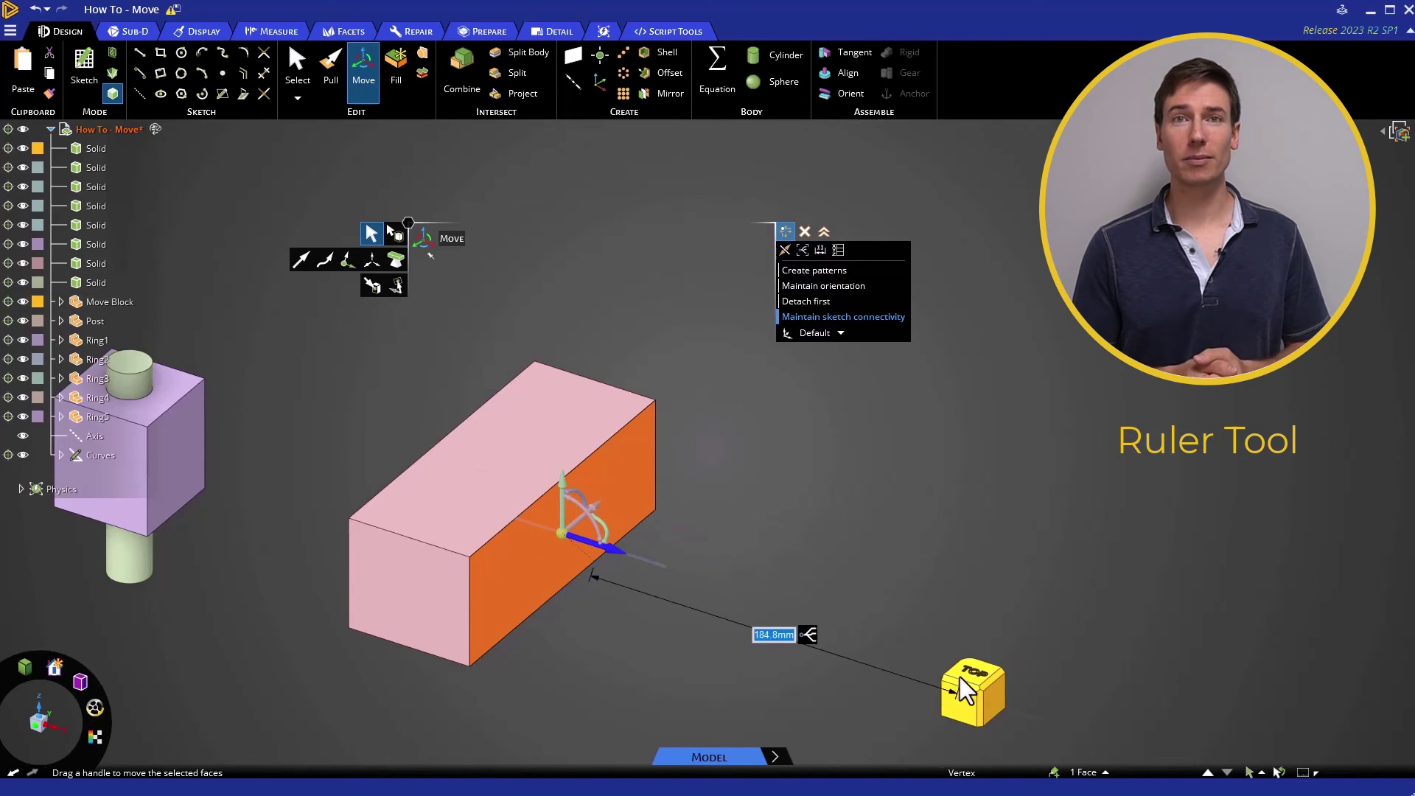
left_click(192, 452)
type("1")
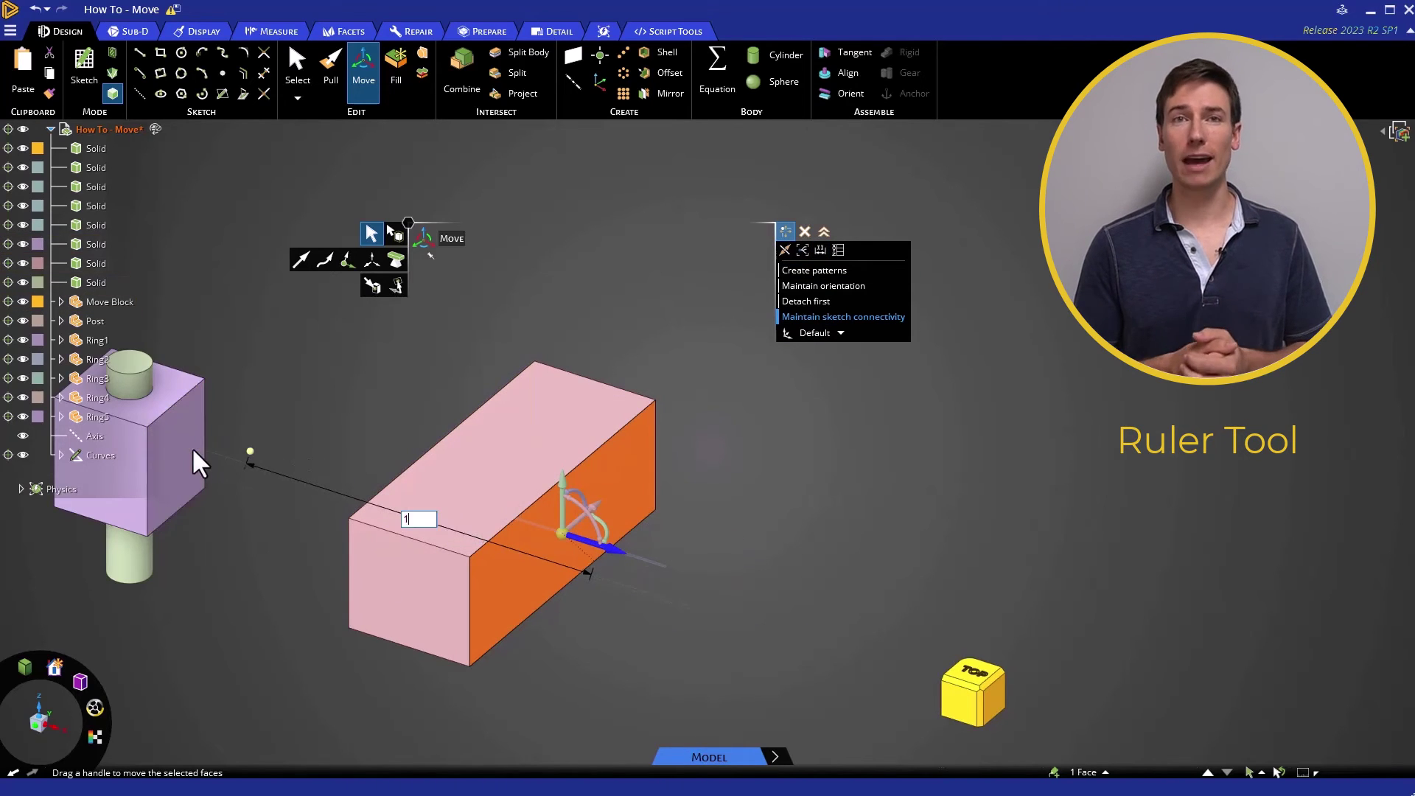
type("90")
key("Return")
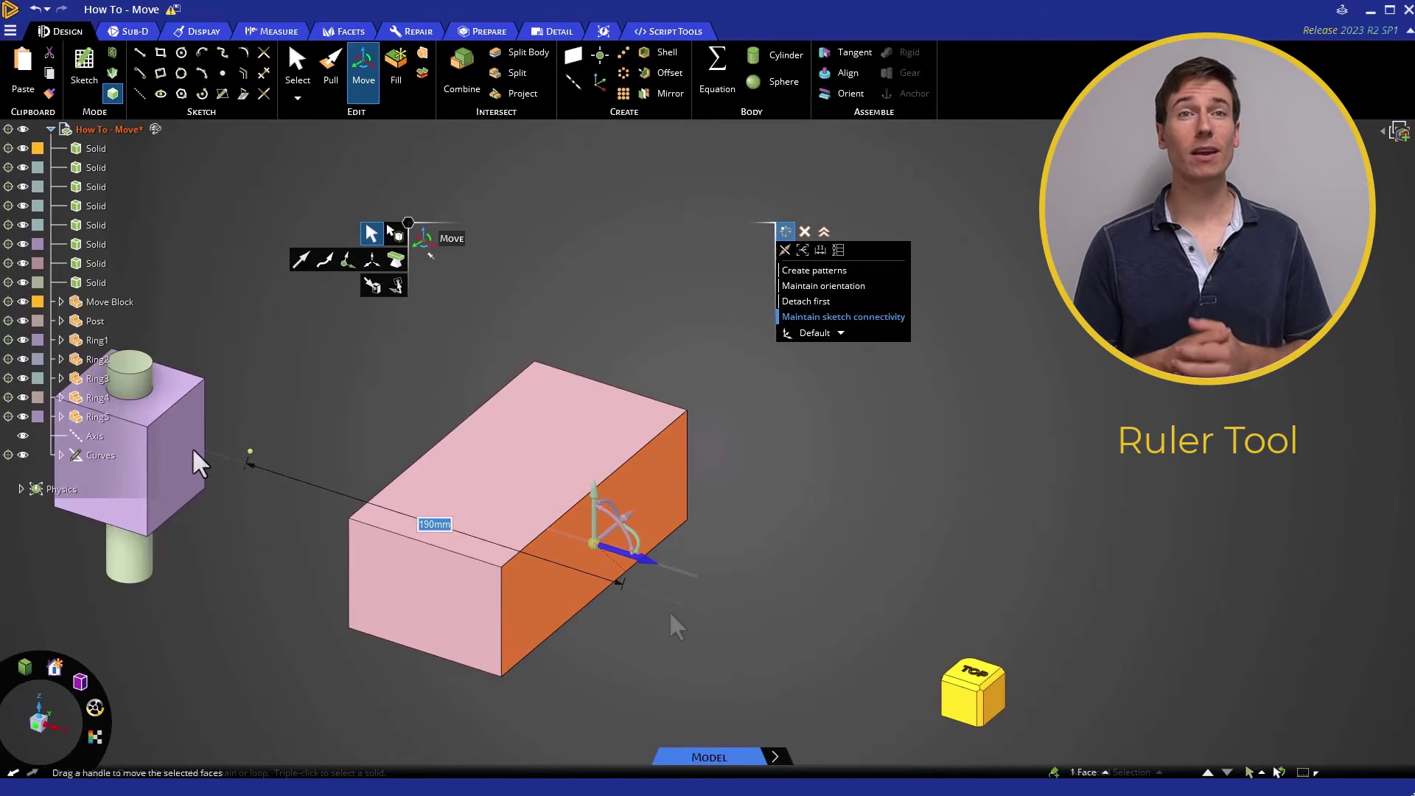
Step: Move the whole box to an X coordinate of 1000mm
triple_click(517, 499)
left_click(823, 248)
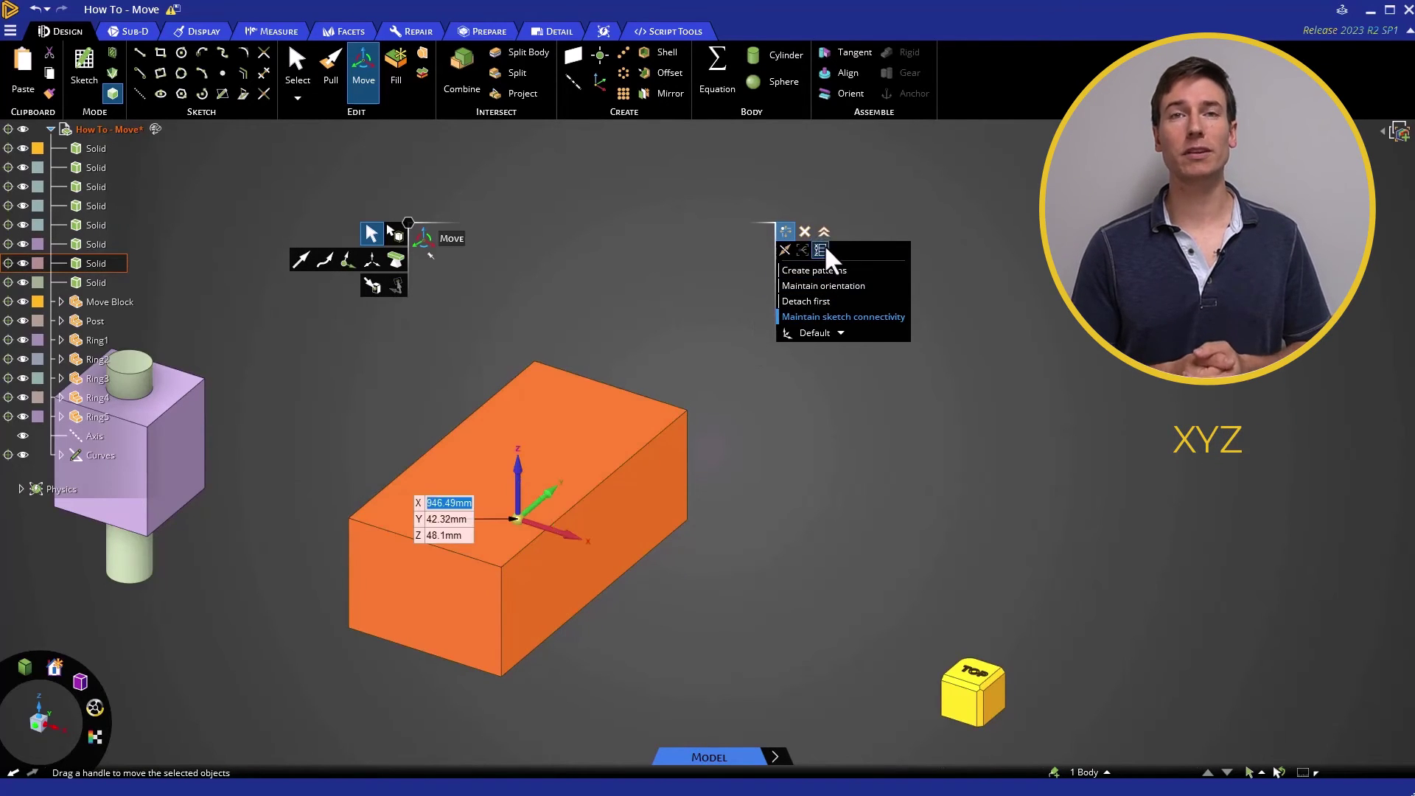
type("1000")
key("Return")
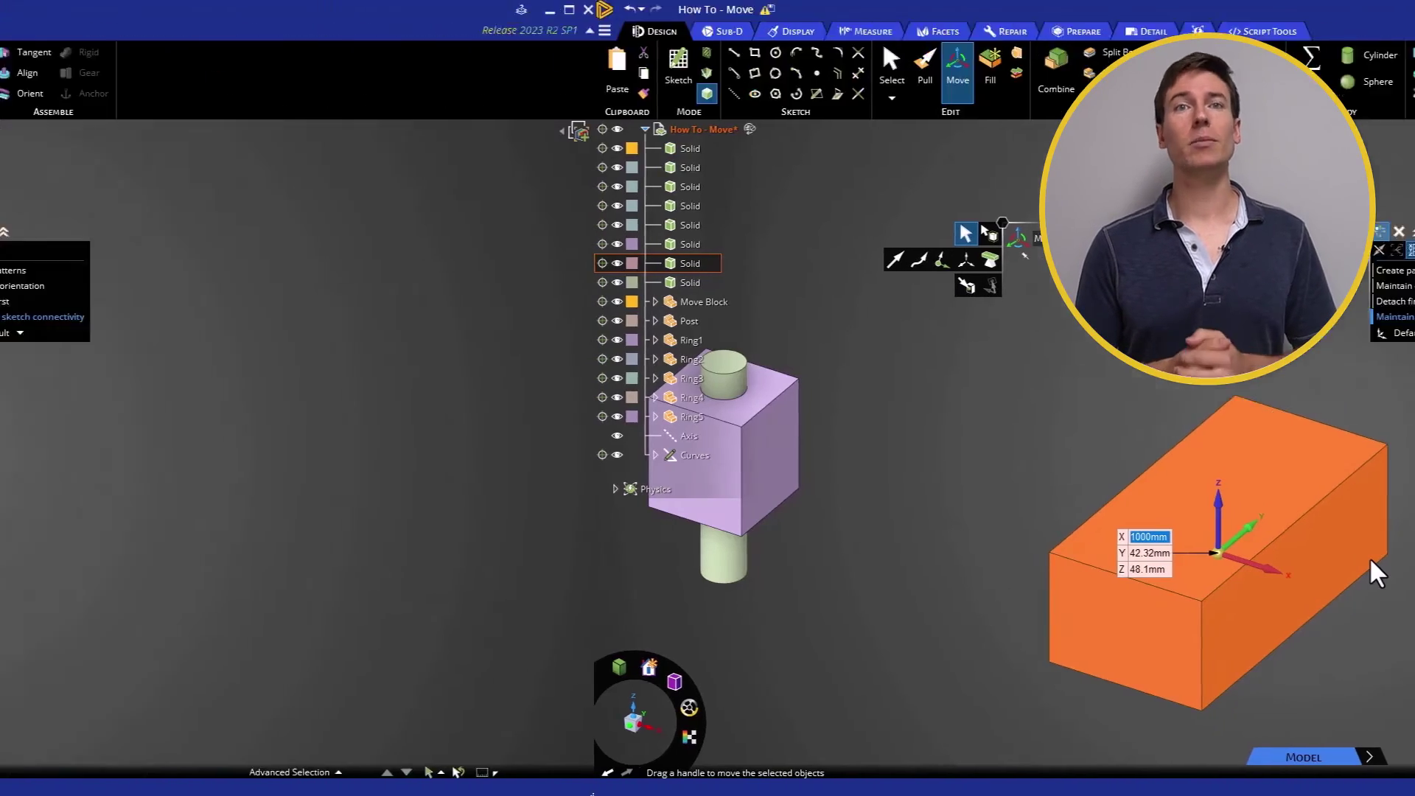
left_click_drag(347, 420, 710, 712)
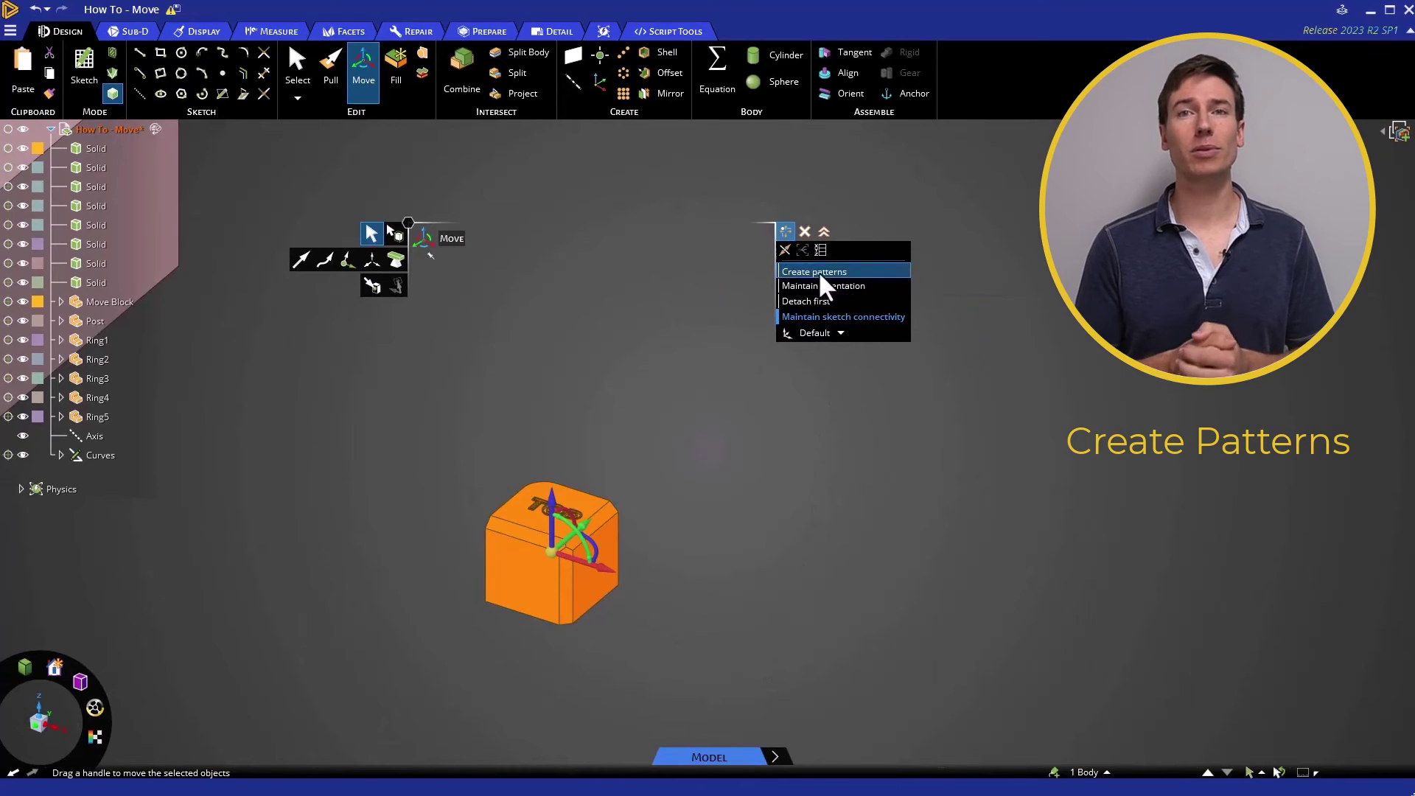
Step: Pattern the TOP cube diagonally up-right into four copies spanning 153.29 mm
left_click(818, 271)
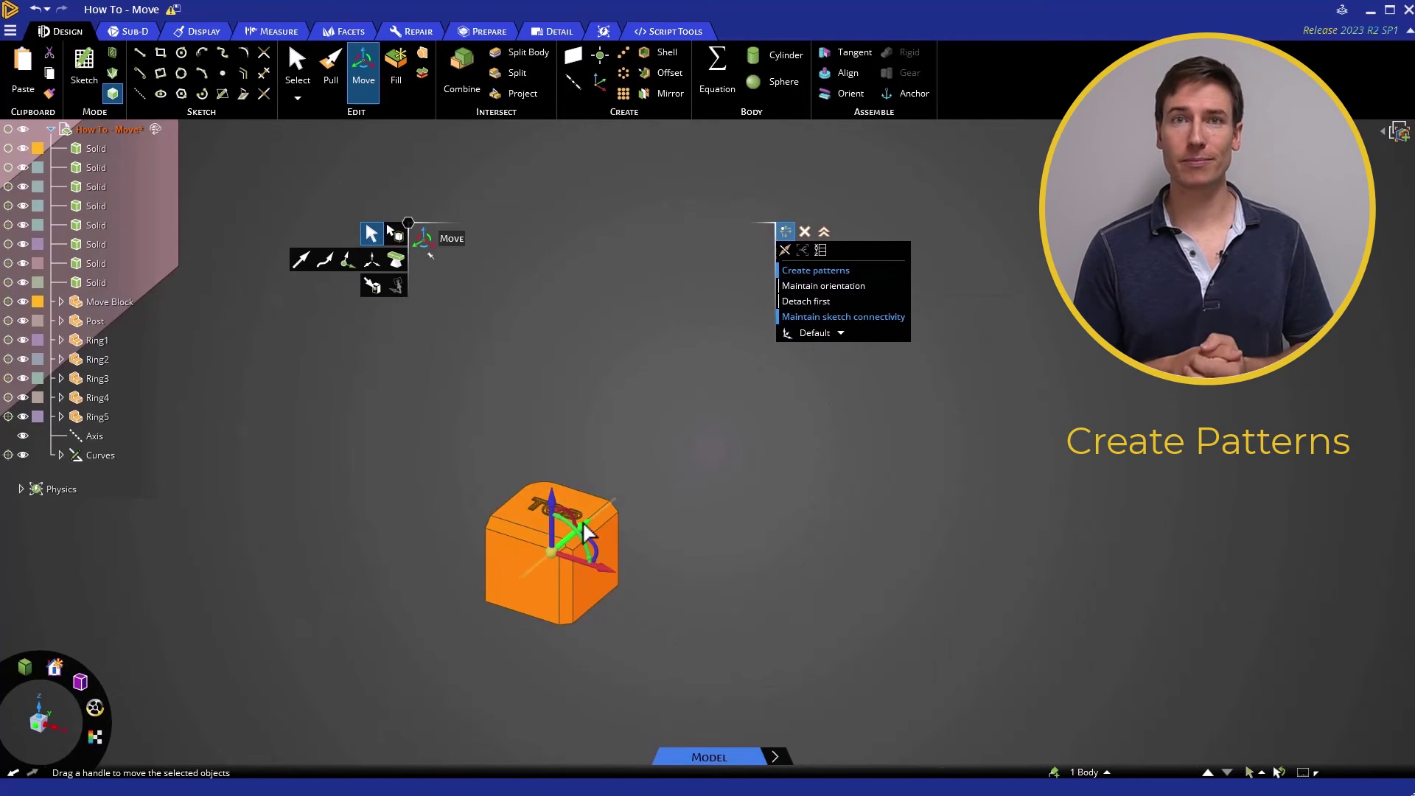
left_click_drag(586, 531, 997, 223)
middle_click_drag(774, 490, 515, 537, "shift")
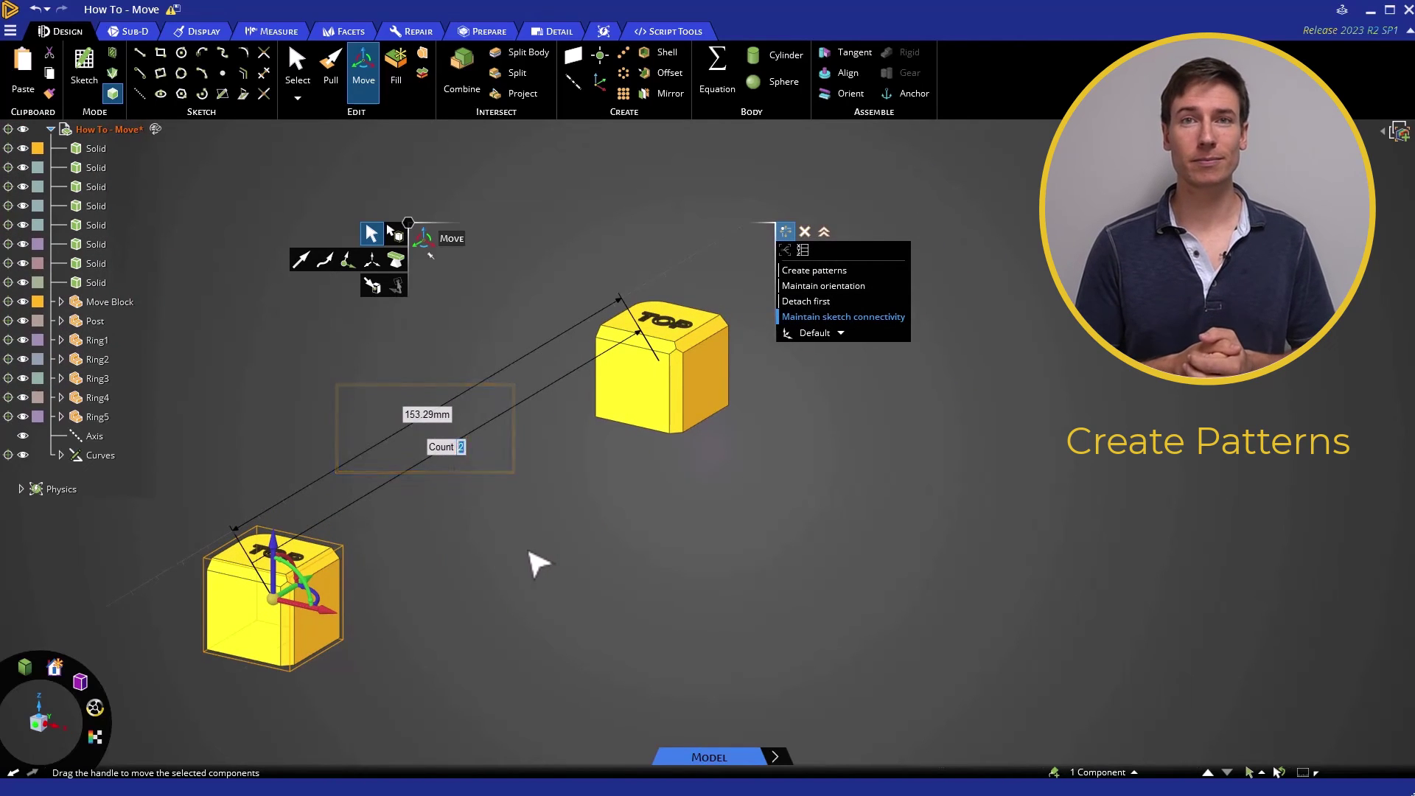
type("4")
key("Return")
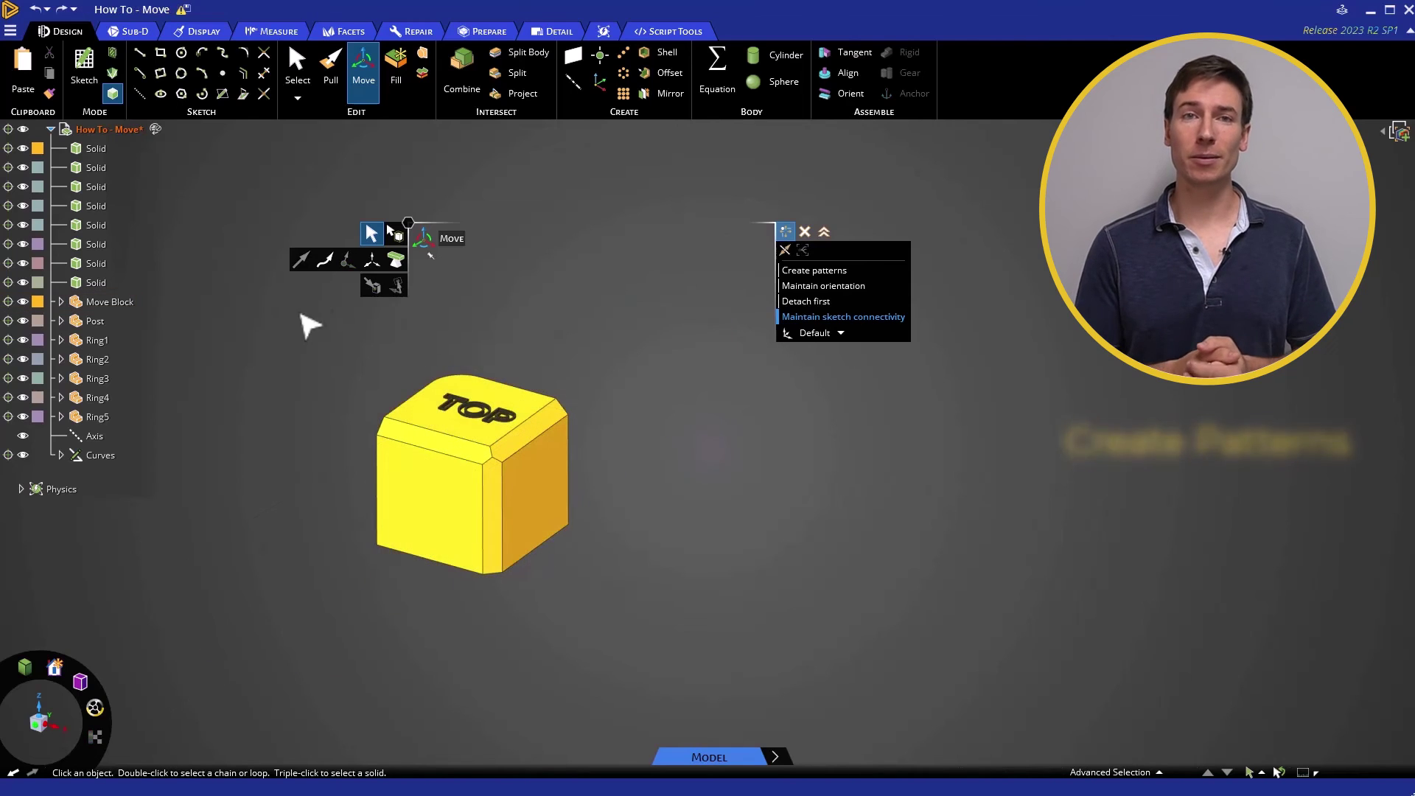
Step: Copy the TOP cube about 38mm to the right of the original
key("ctrl+a")
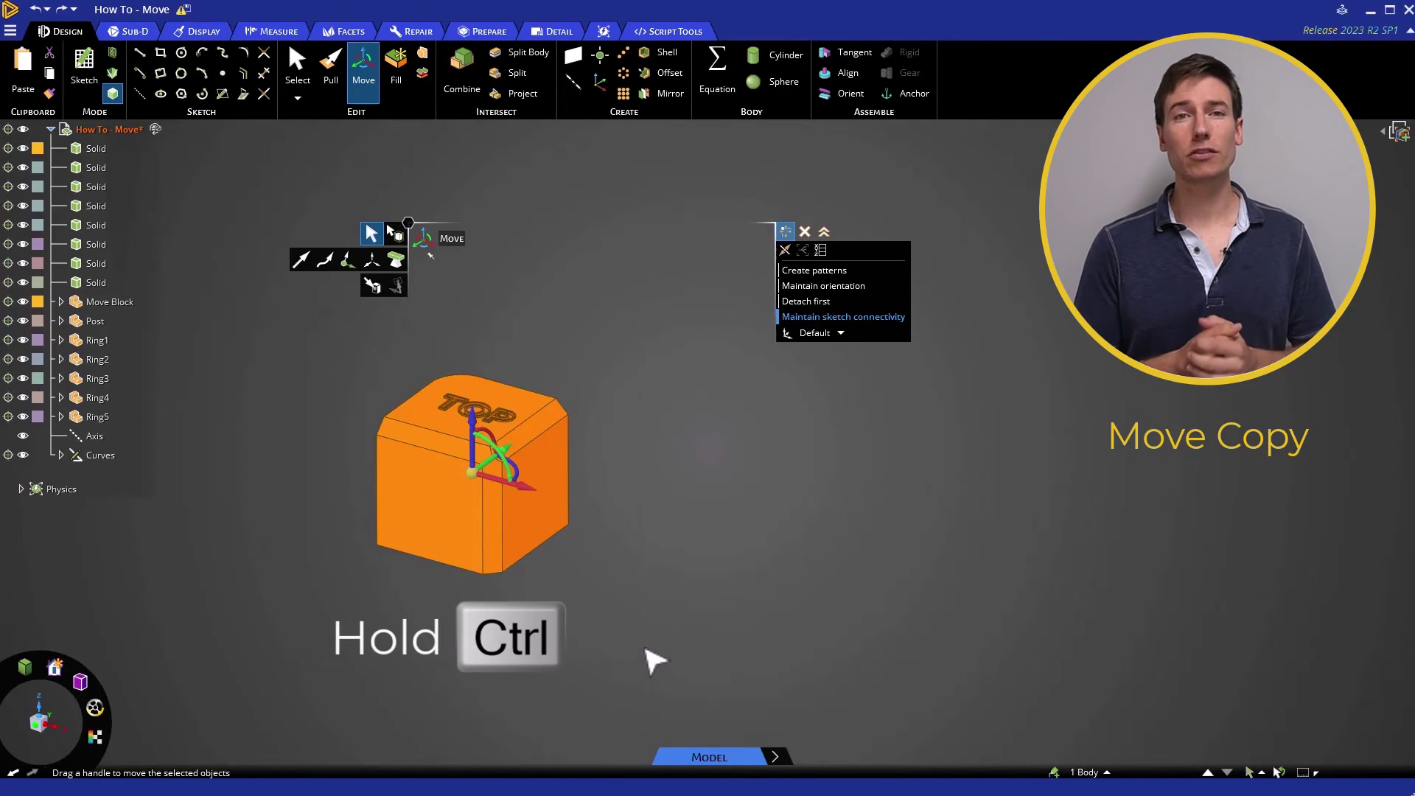
key("ctrl")
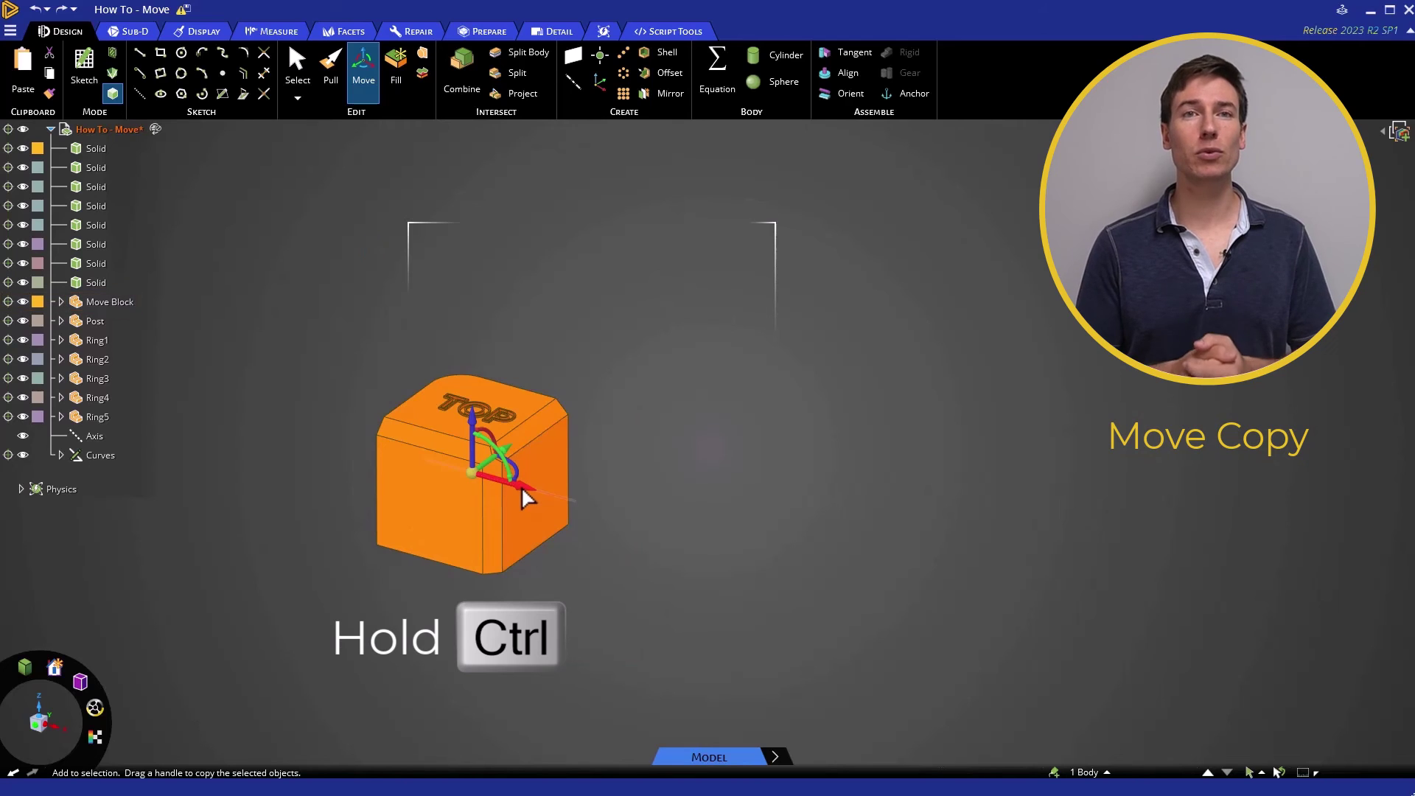
left_click_drag(525, 488, 751, 544, "ctrl")
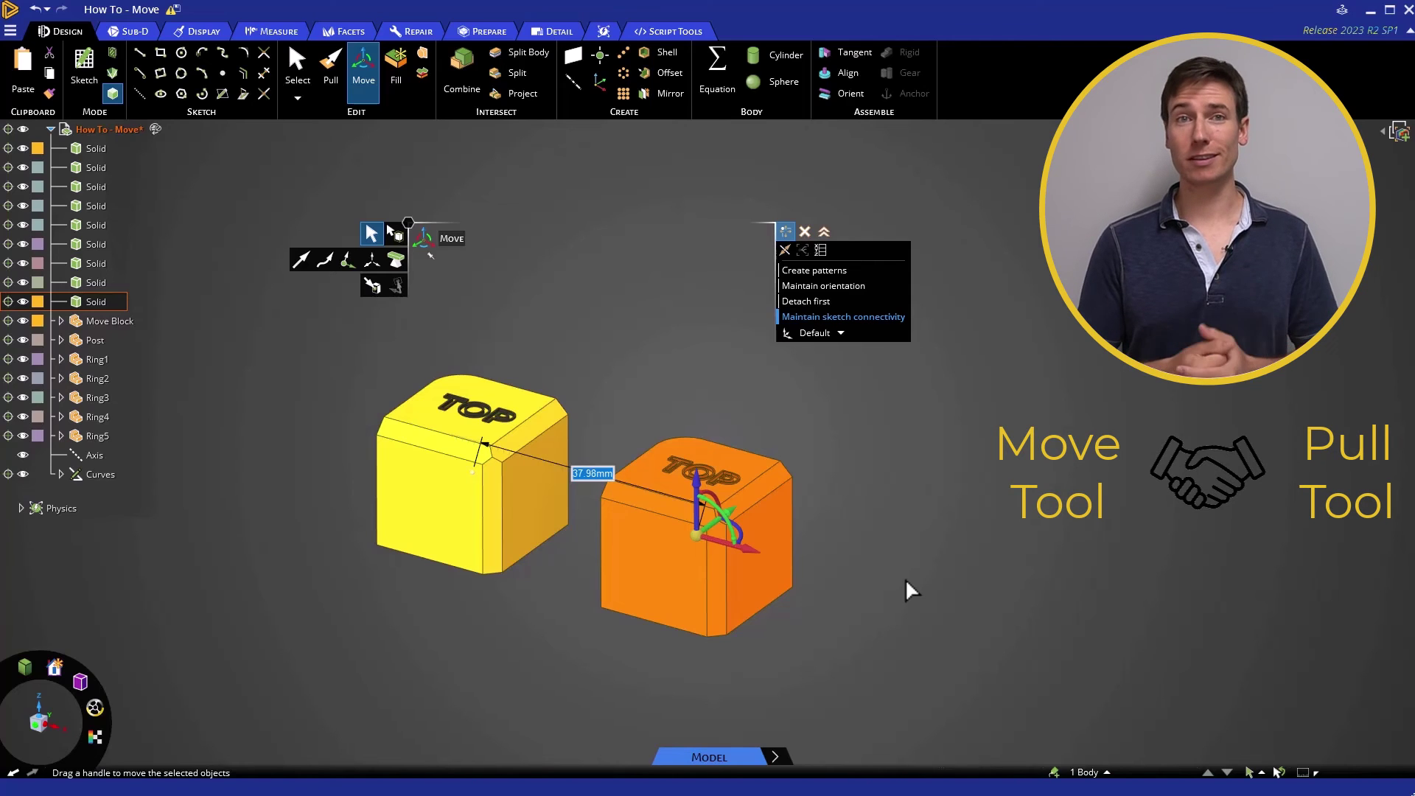
Step: Stretch the copied cube's front face outward into a long block
left_click(646, 568)
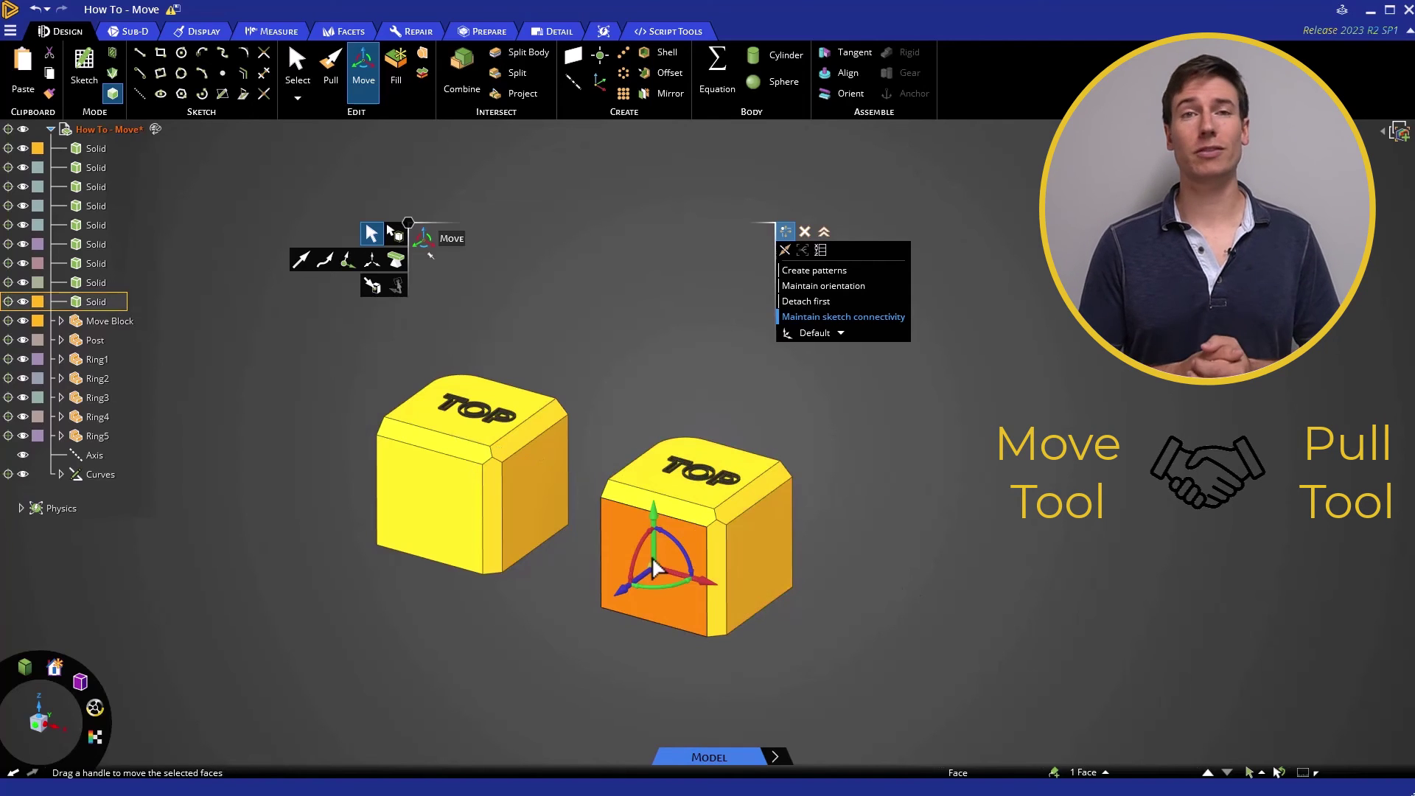
left_click_drag(643, 578, 542, 654)
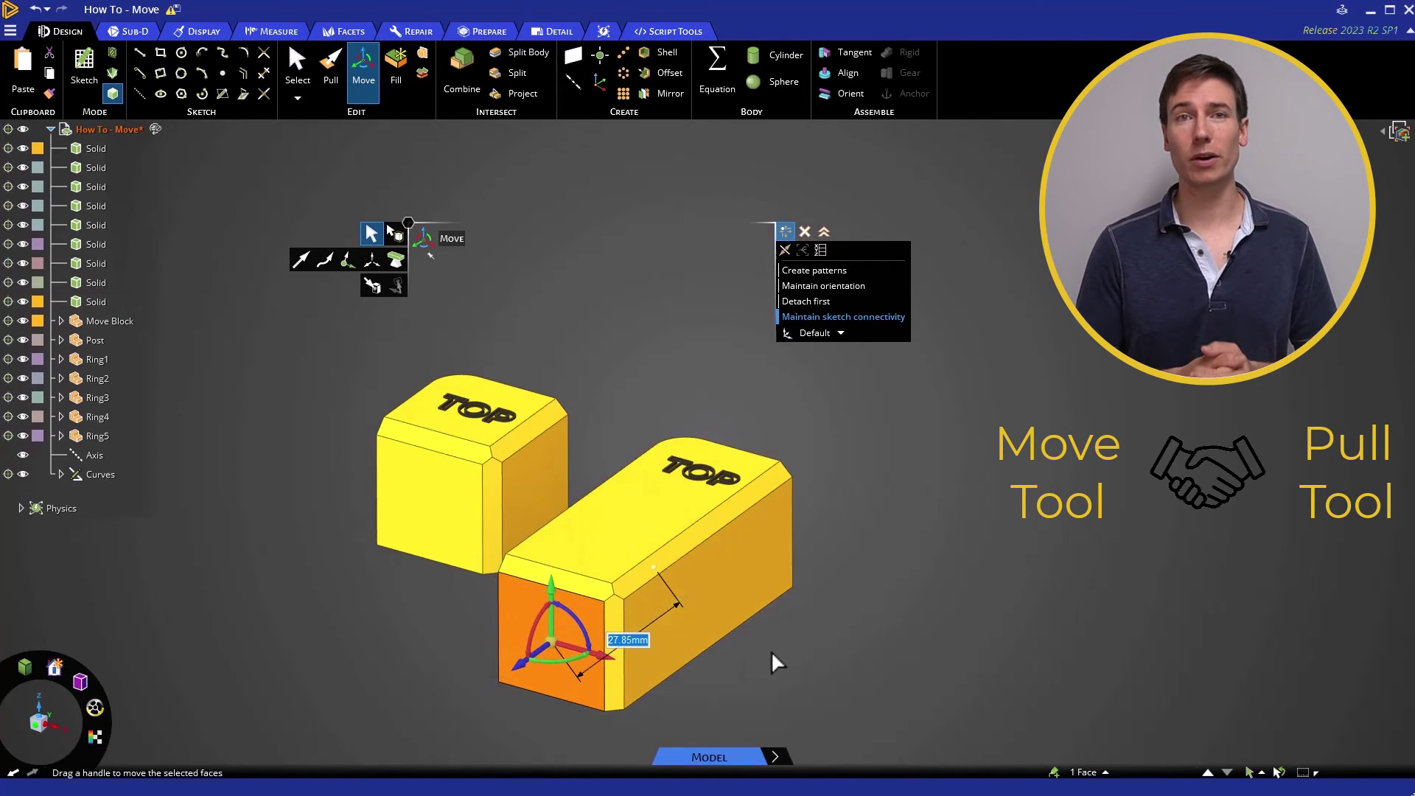
left_click(684, 406)
Step: Rotate the front faces and edges of both blocks into slanted ends
left_click(448, 495)
left_click_drag(416, 540, 404, 542)
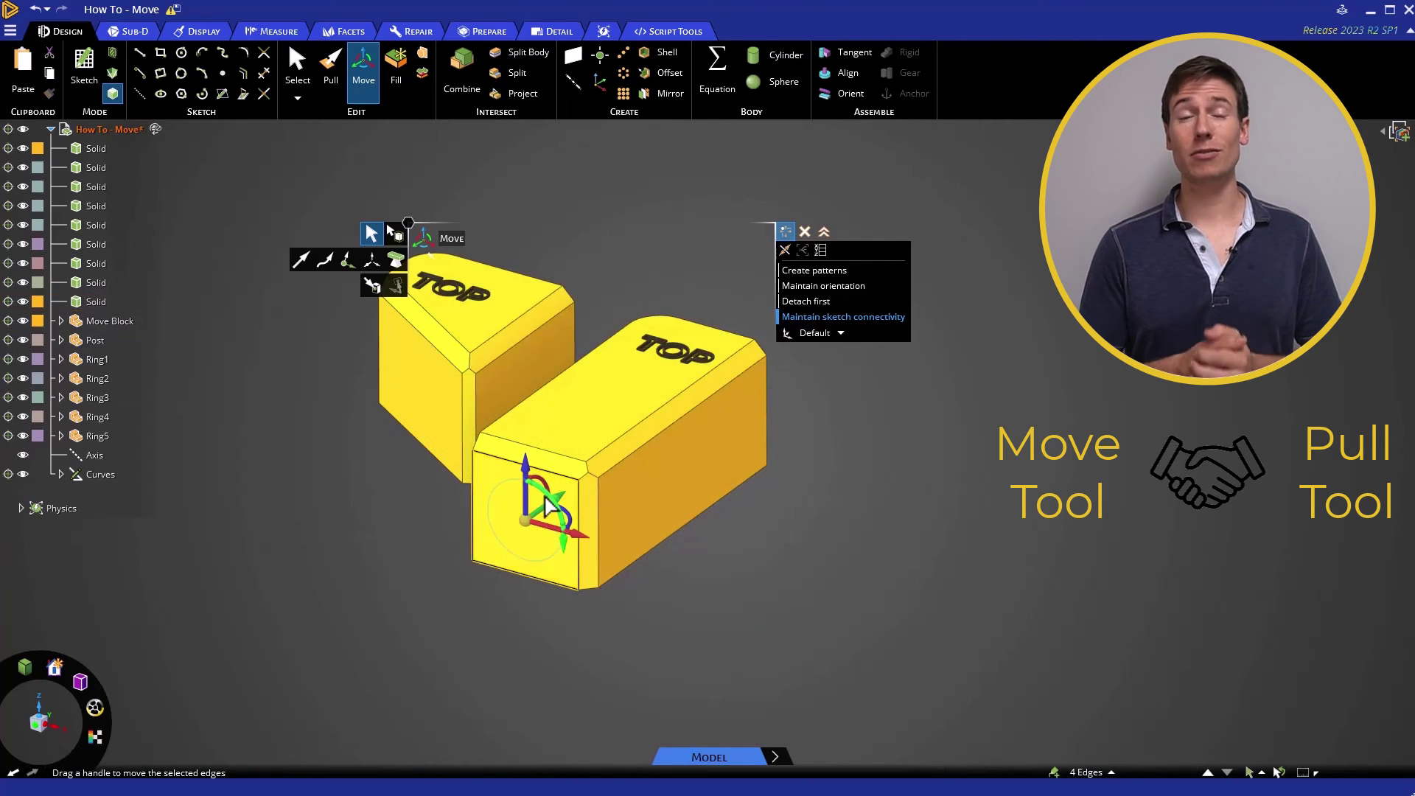
left_click_drag(543, 505, 577, 504)
left_click(696, 595)
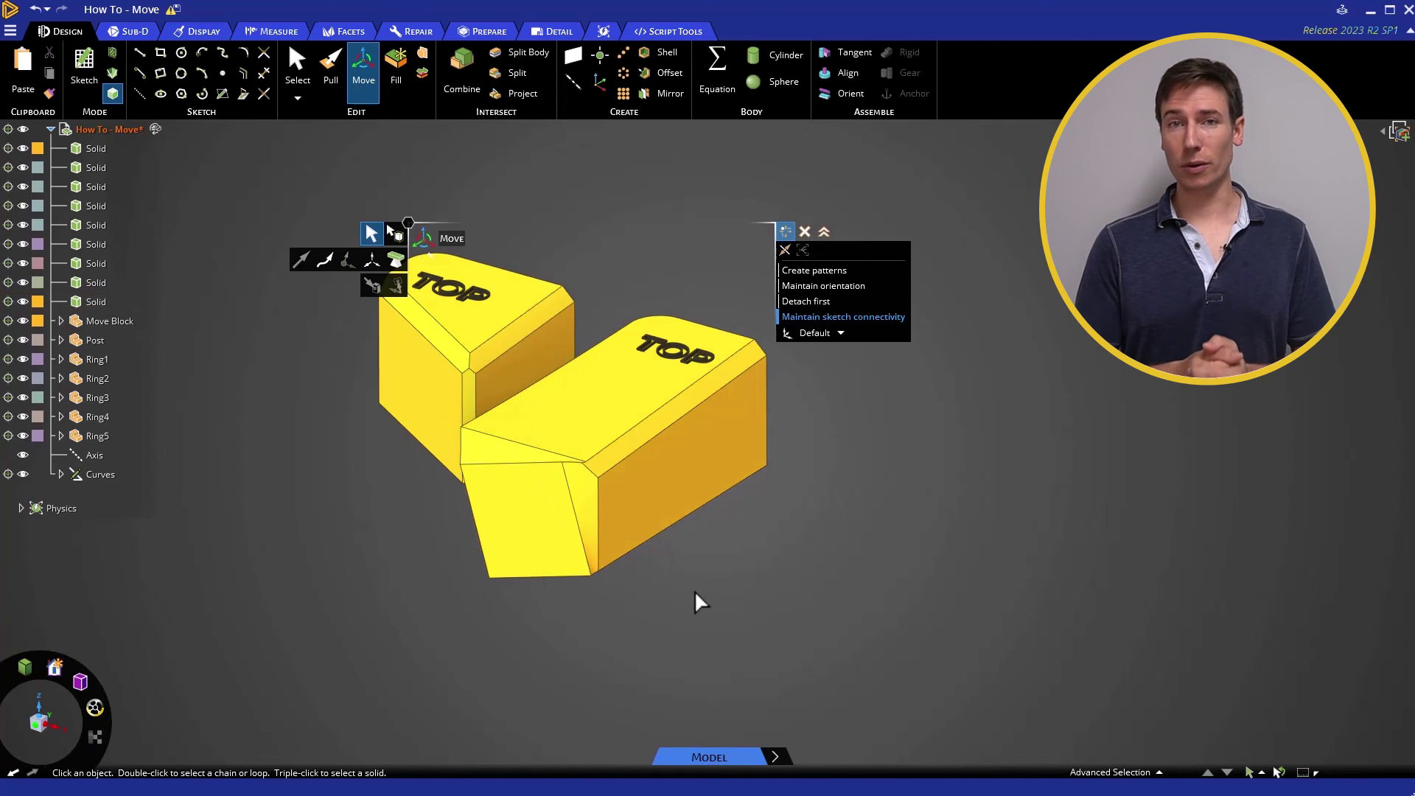